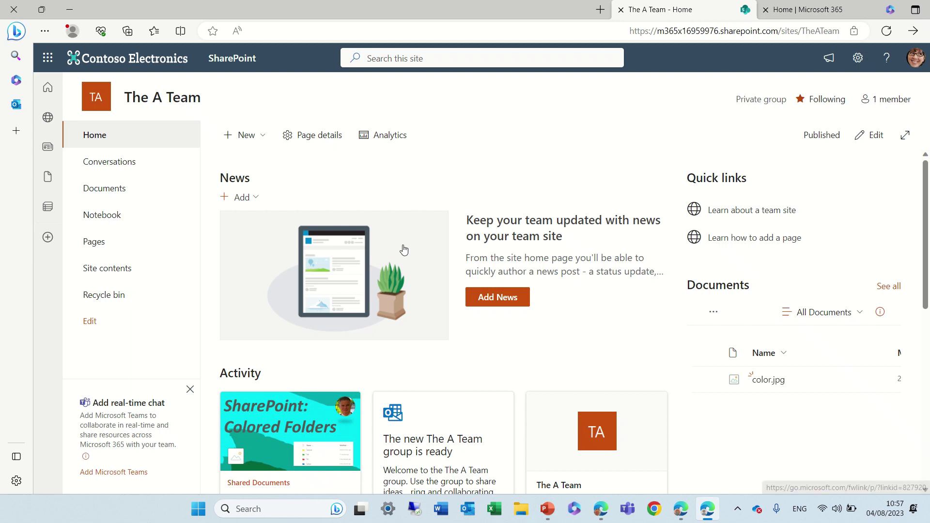
- Create a new page from the Blank template and title it 'test'
left_click(262, 137)
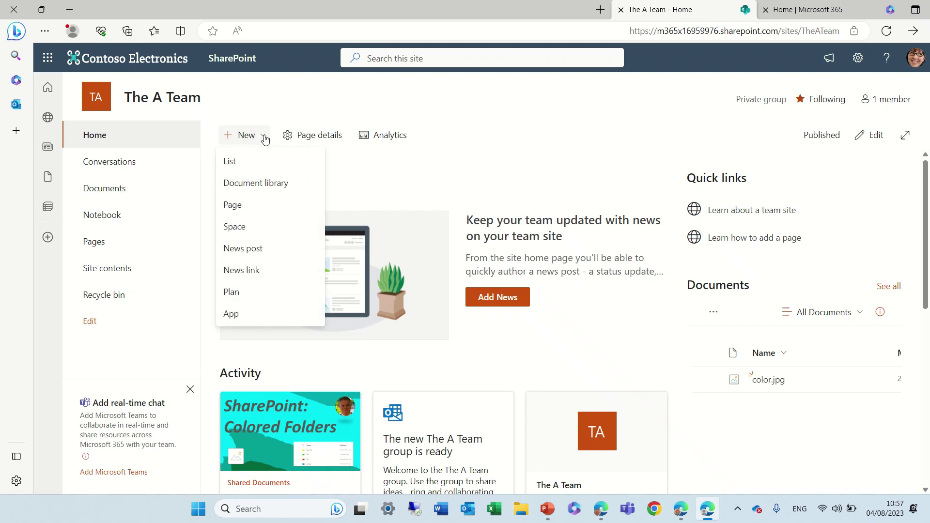
left_click(267, 204)
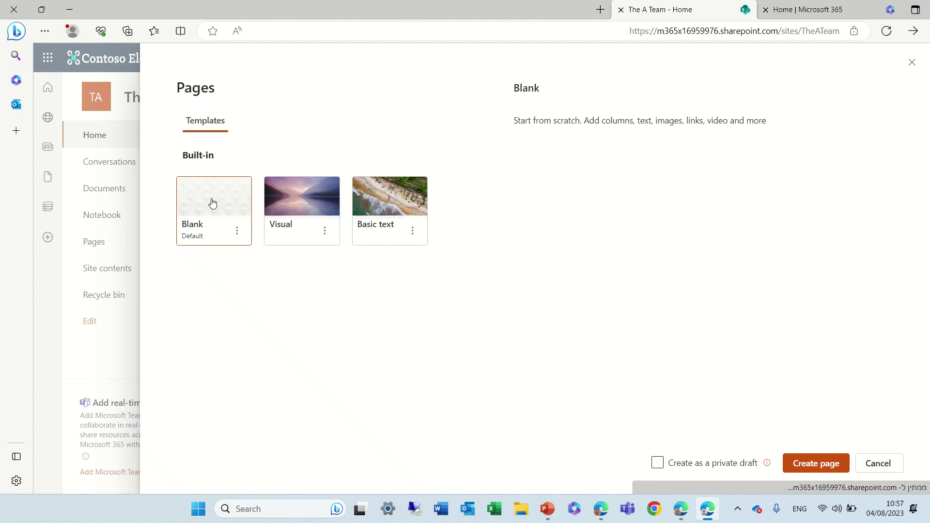
left_click(818, 465)
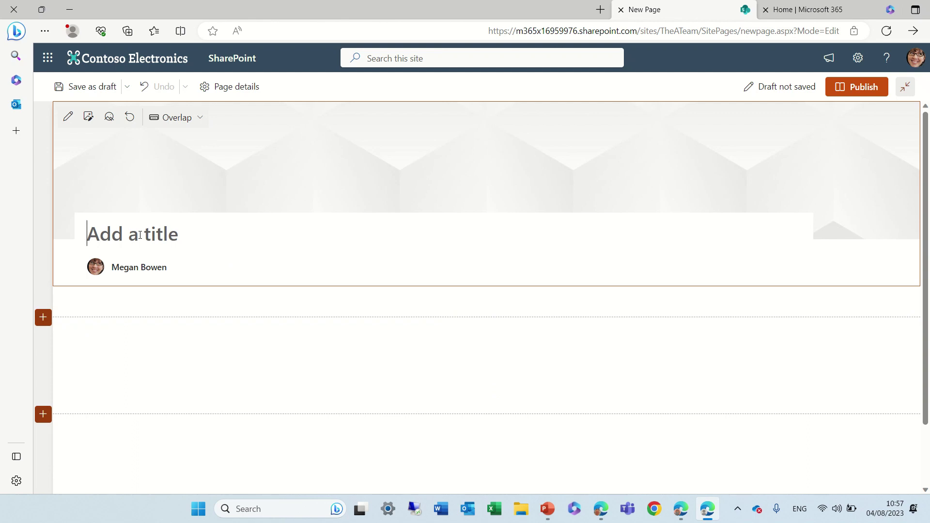
type("test")
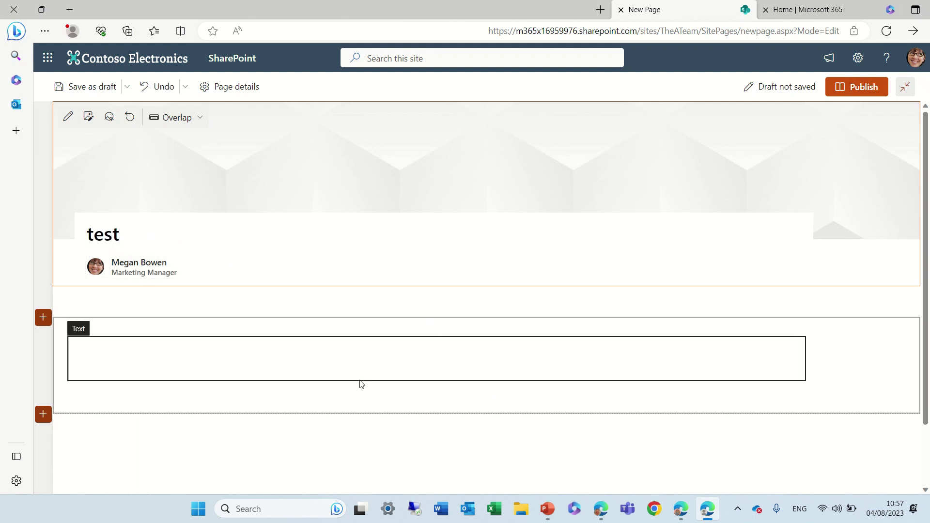
- Add an Image web part holding the stock photo of two cats with heart-shaped tails
left_click(436, 328)
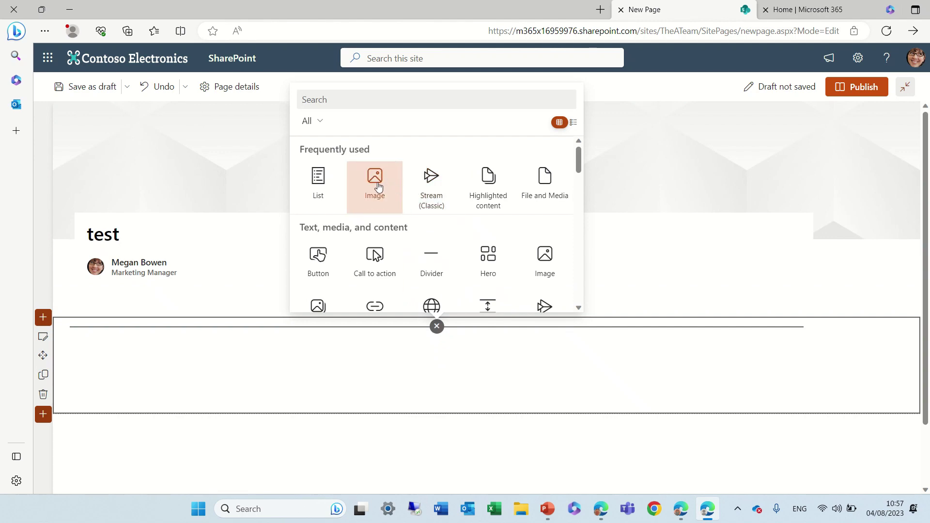
left_click(379, 186)
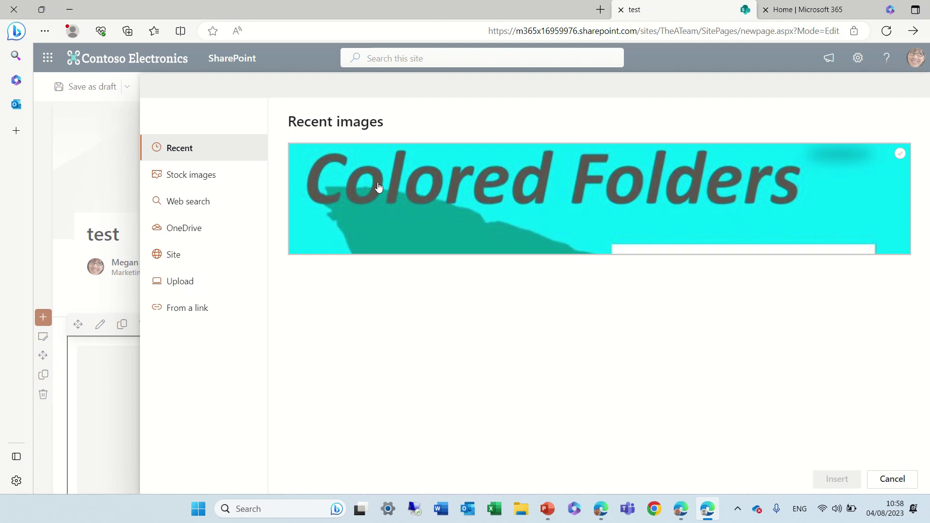
left_click(203, 180)
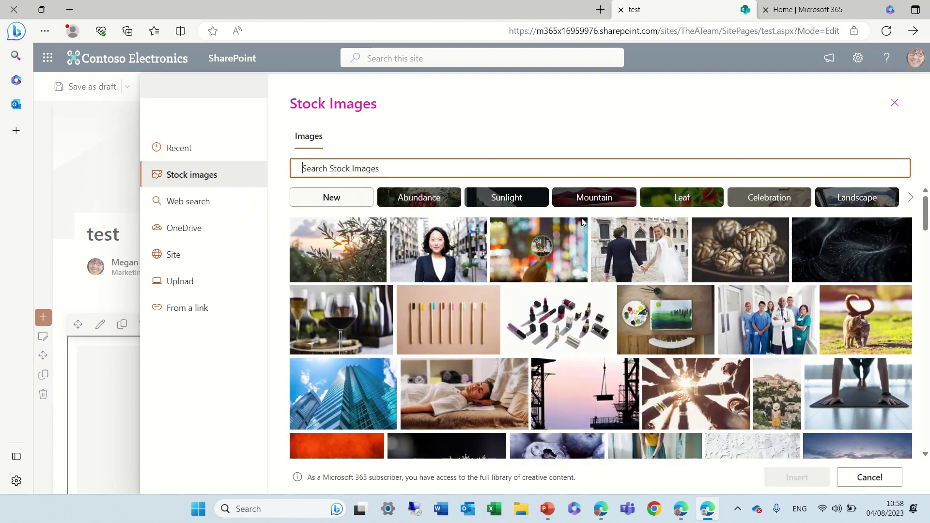
left_click(865, 321)
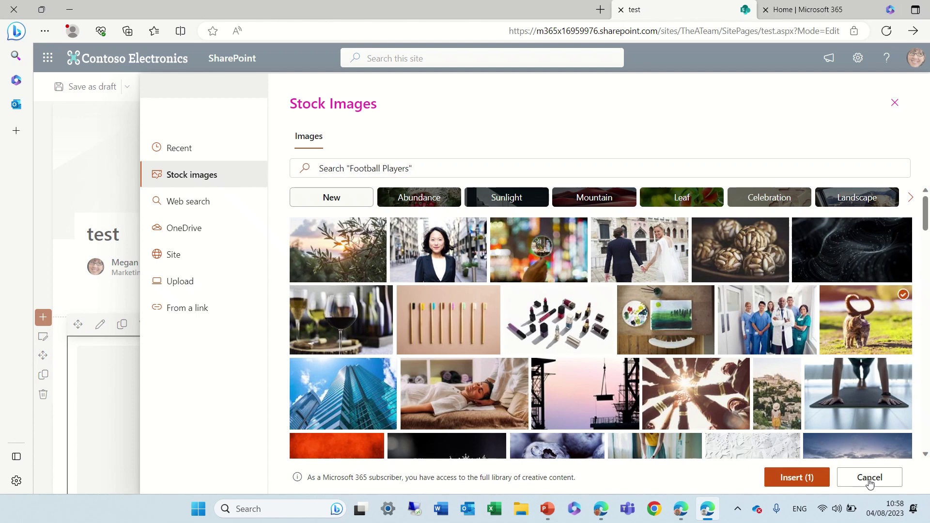
left_click(810, 479)
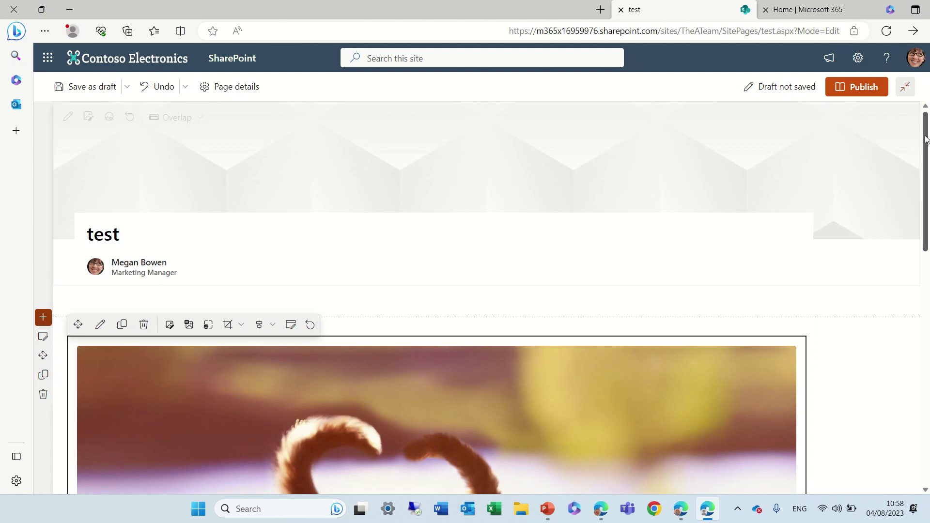
- Change the cat photo's section to a Two columns layout and select the image
left_click_drag(925, 166, 924, 220)
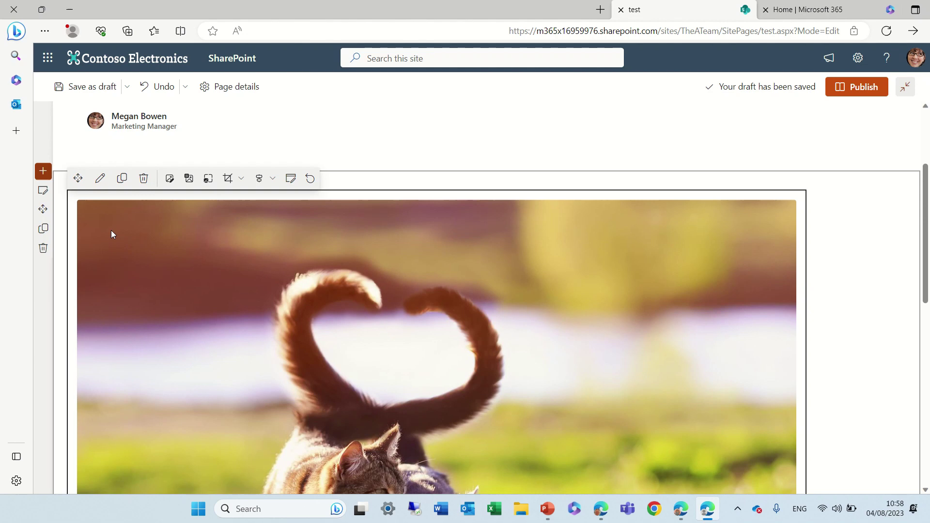
left_click(43, 190)
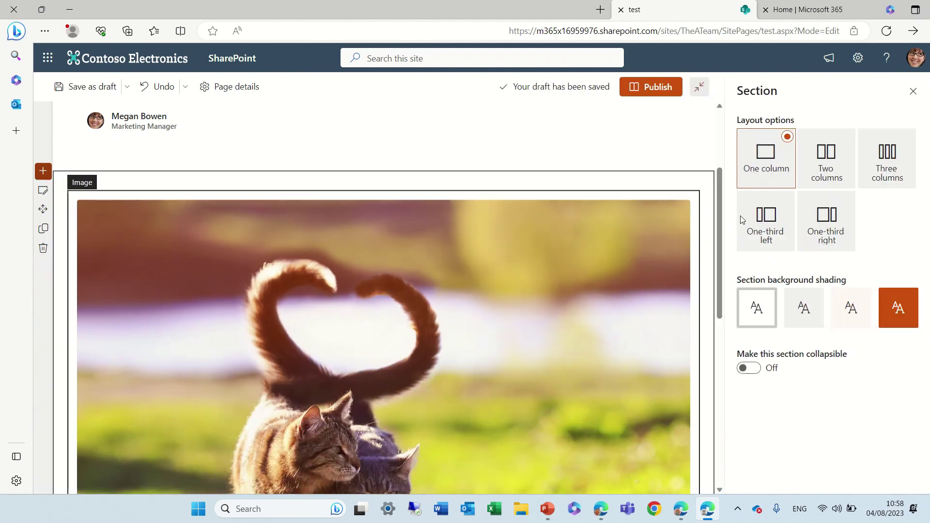
left_click(820, 163)
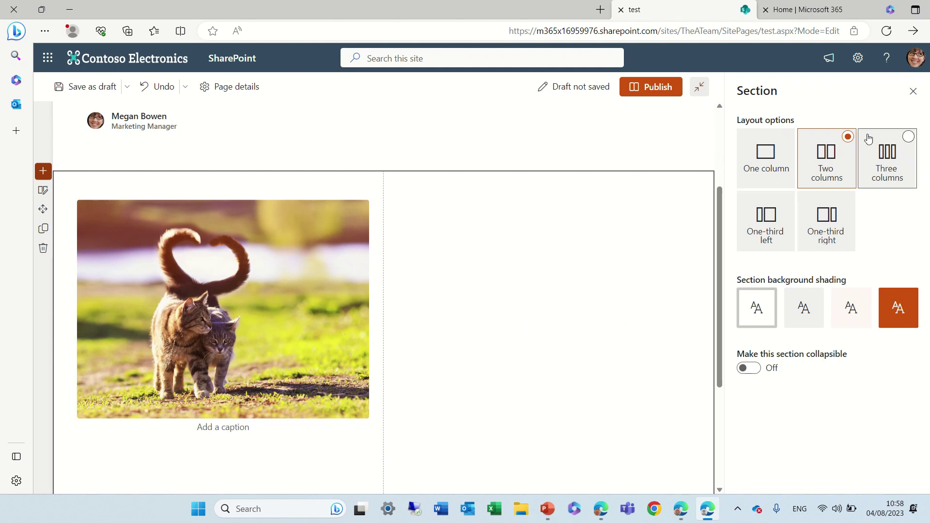
left_click(913, 91)
left_click(305, 277)
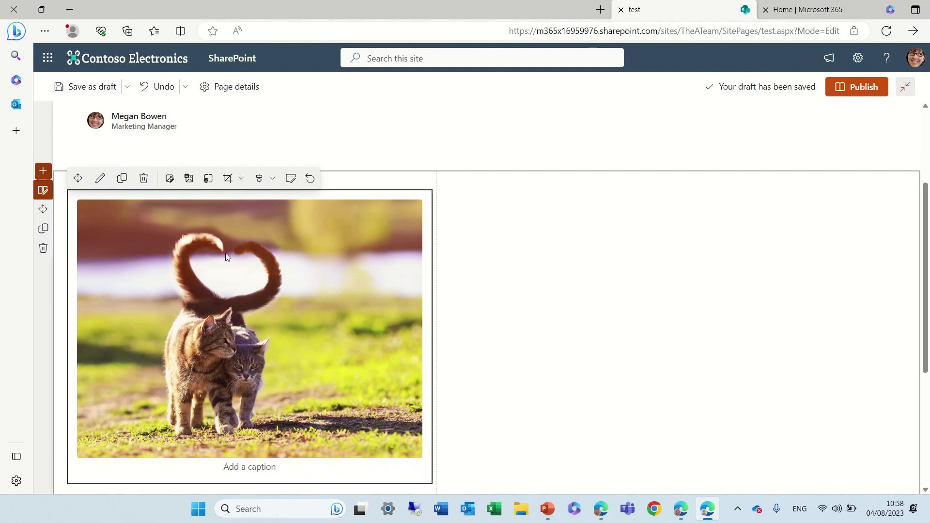
left_click(100, 180)
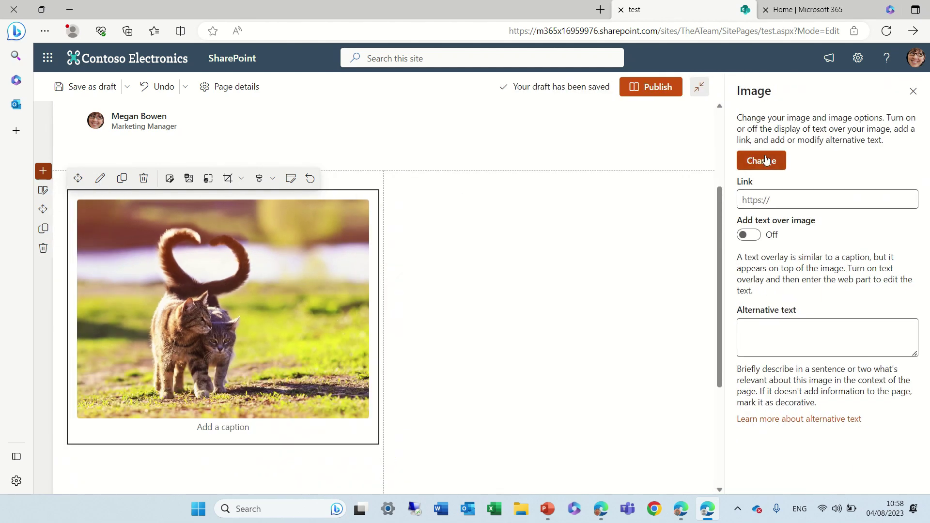
left_click(782, 196)
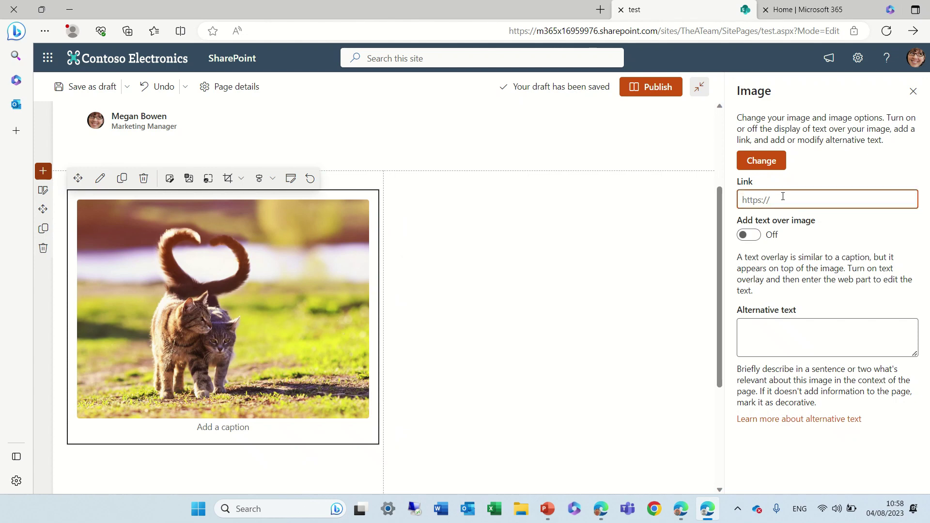
left_click(806, 9)
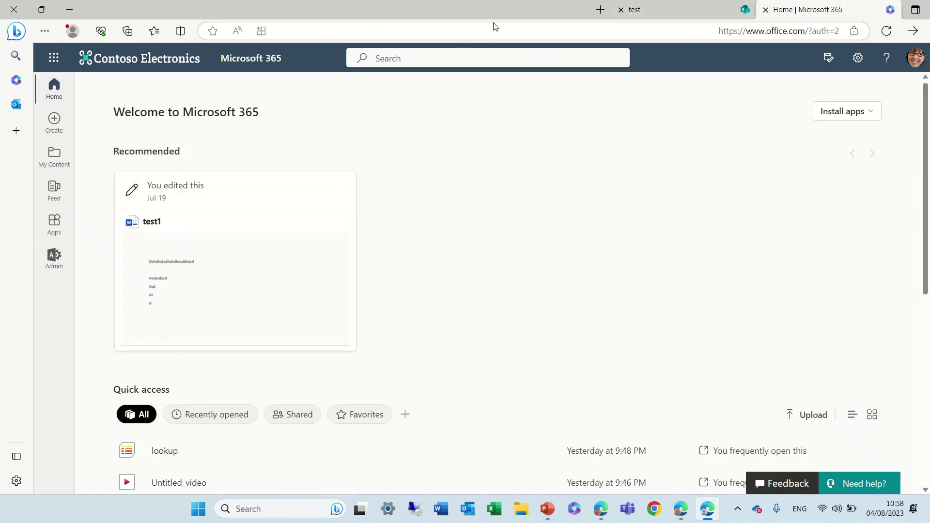
left_click(367, 35)
key("ctrl+c")
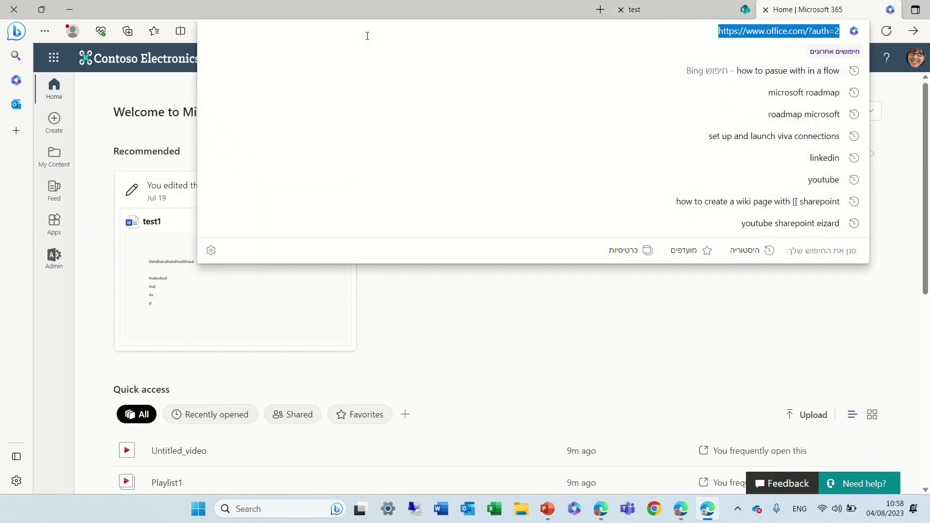
left_click(678, 7)
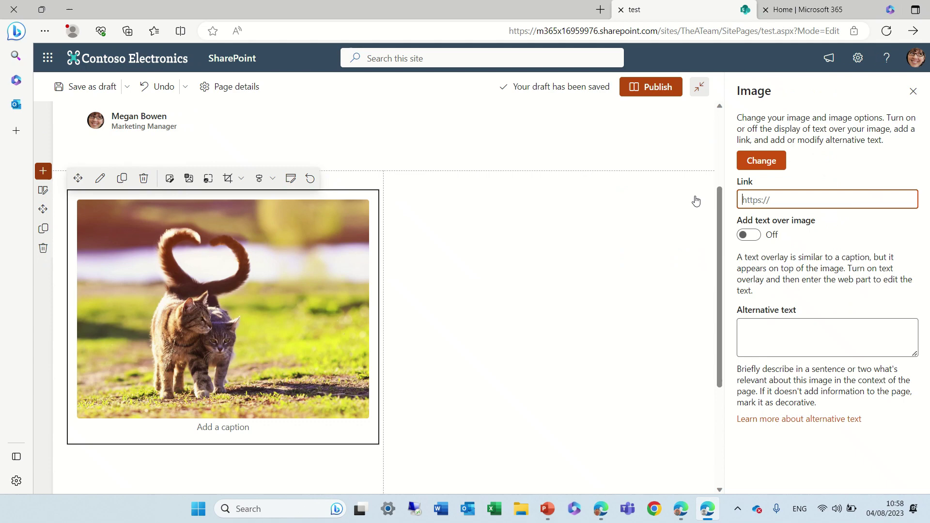
key("ctrl+v")
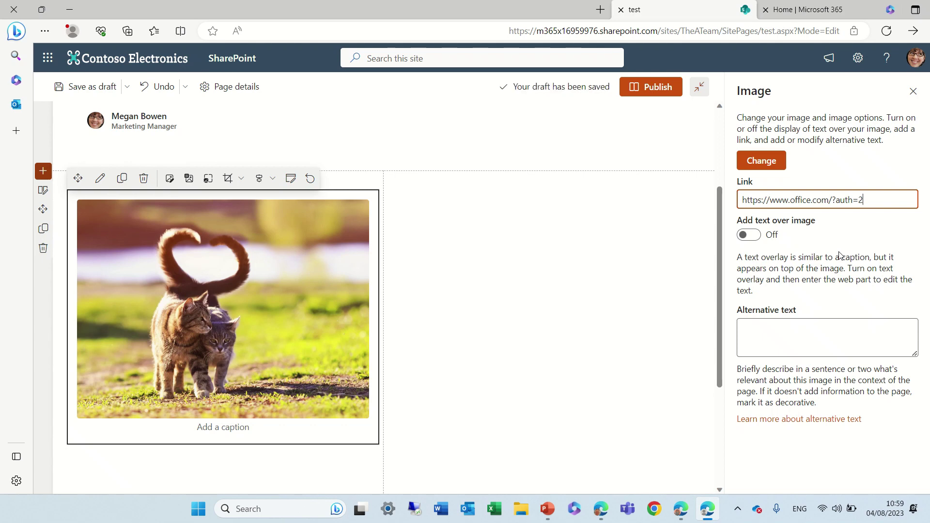
left_click(750, 235)
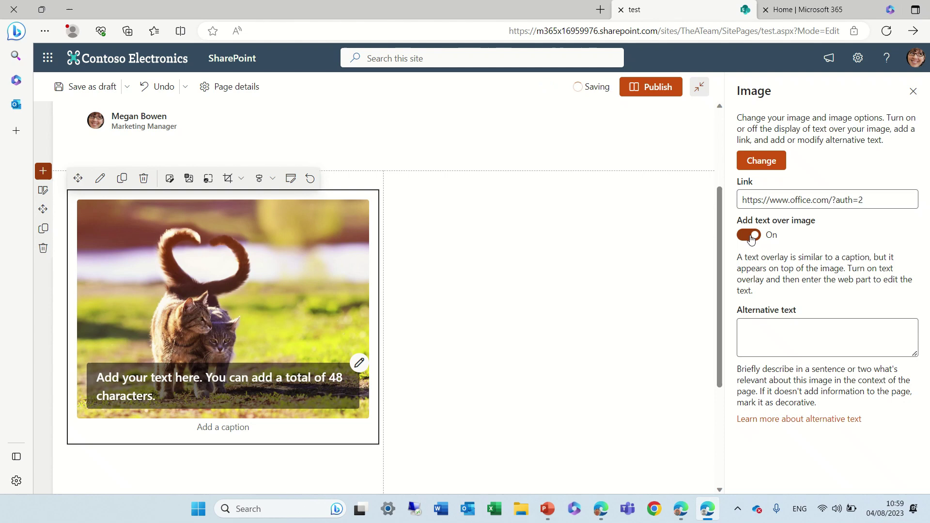
left_click(753, 236)
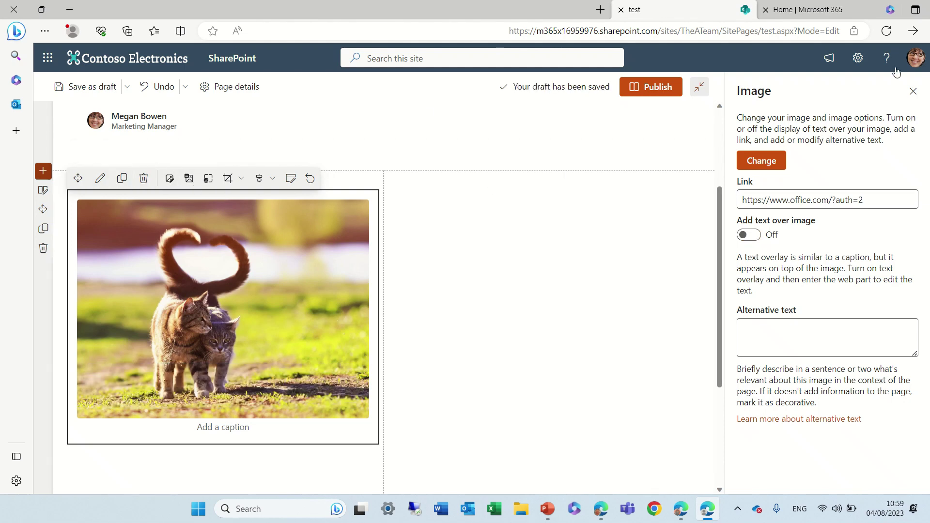
left_click(913, 92)
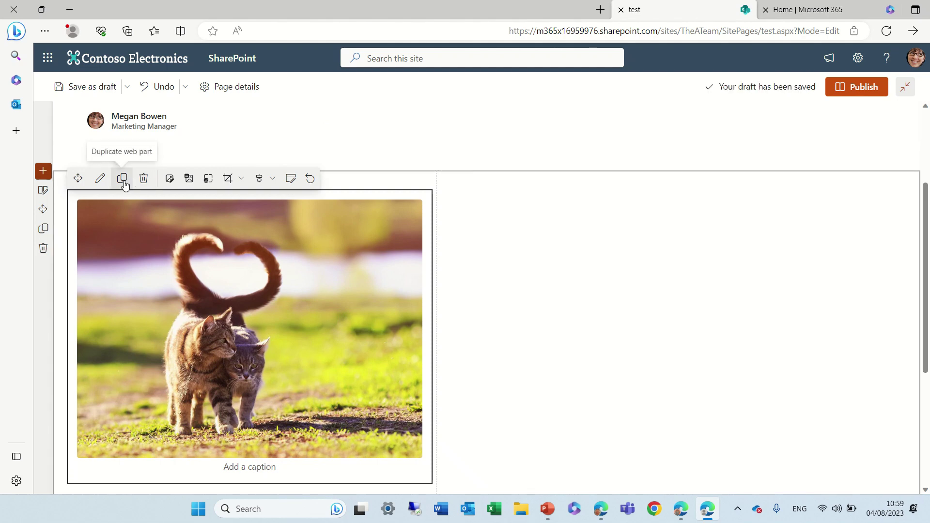
left_click(123, 179)
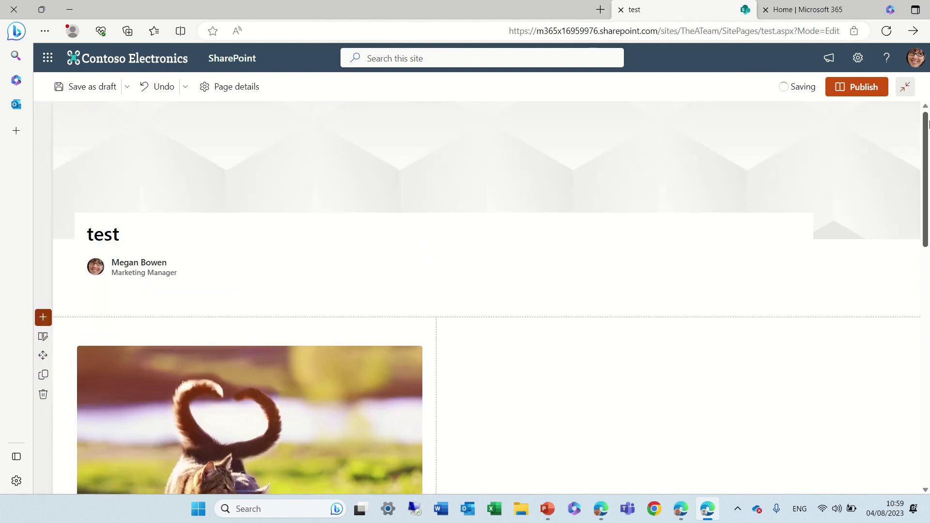
left_click(199, 372)
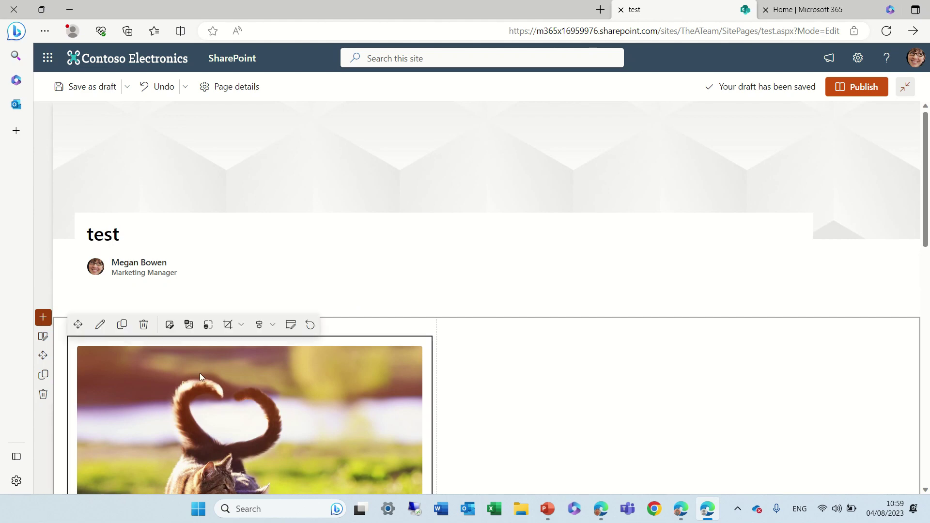
left_click(144, 325)
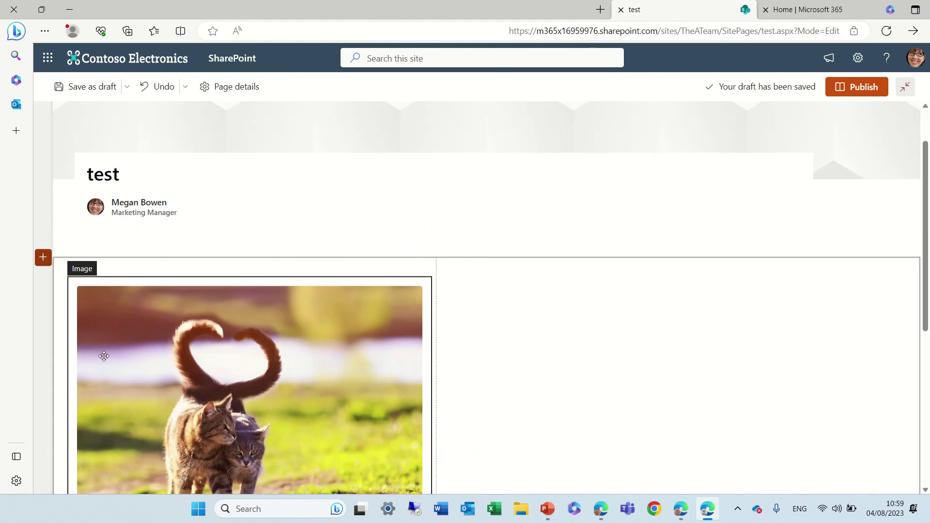
left_click(242, 318)
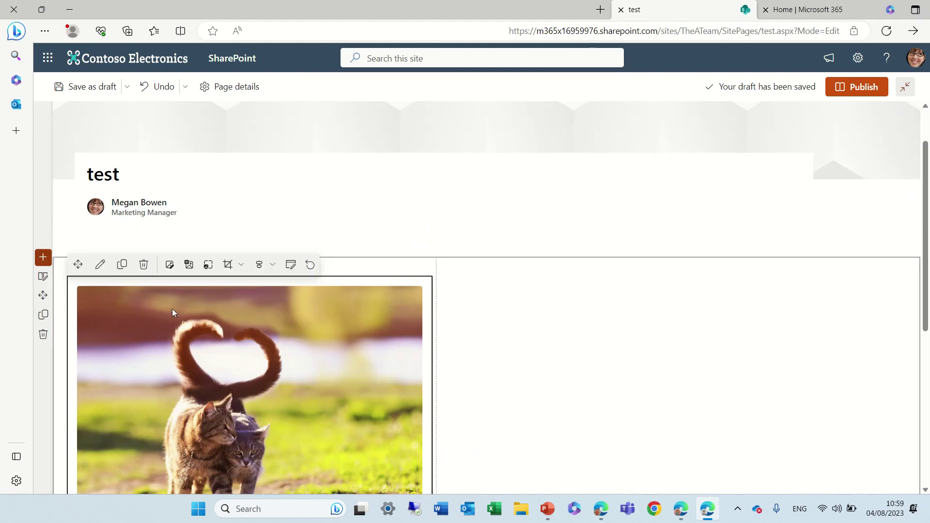
left_click(169, 266)
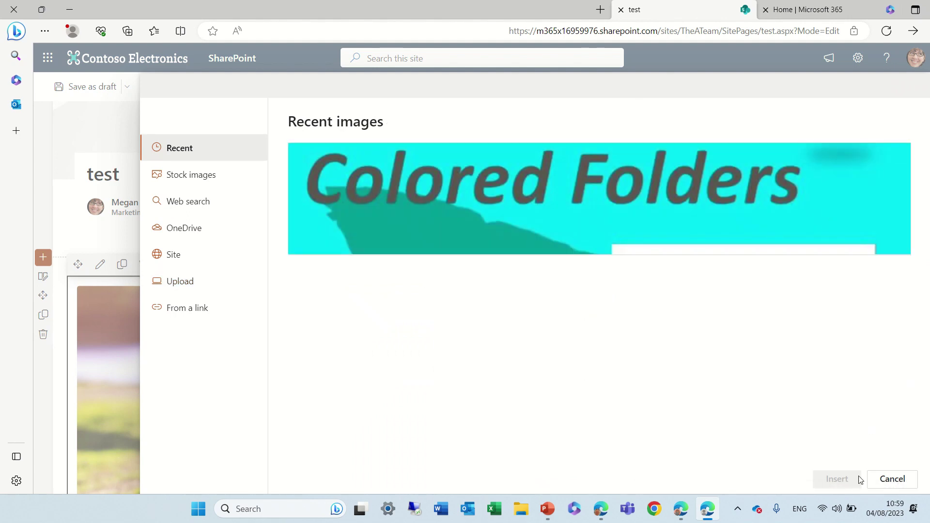
- Add a text overlay reading 'this a test' to the cat photo
left_click(888, 480)
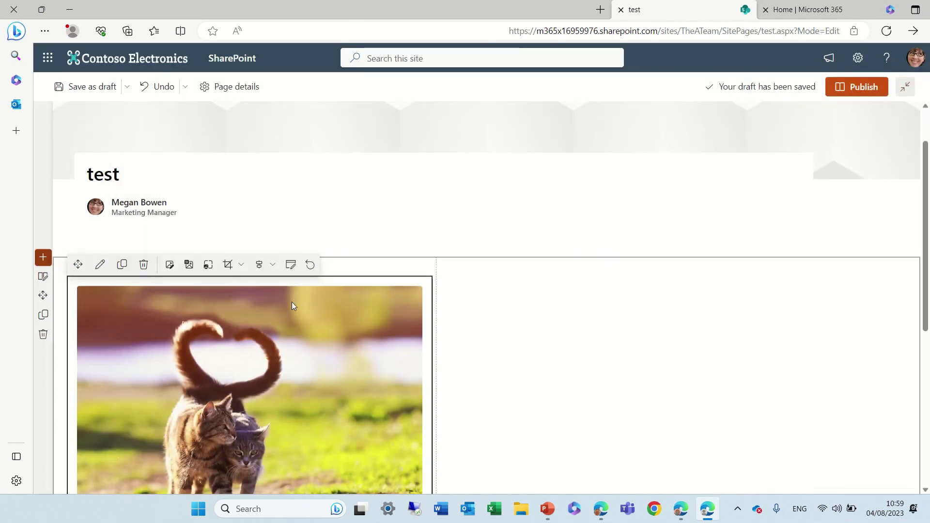
left_click(191, 266)
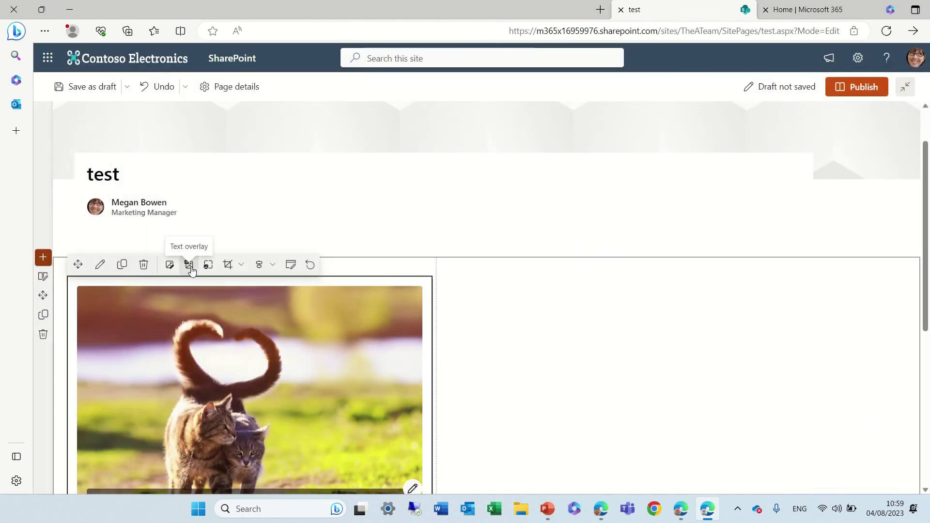
scroll(346, 358, "down", 3)
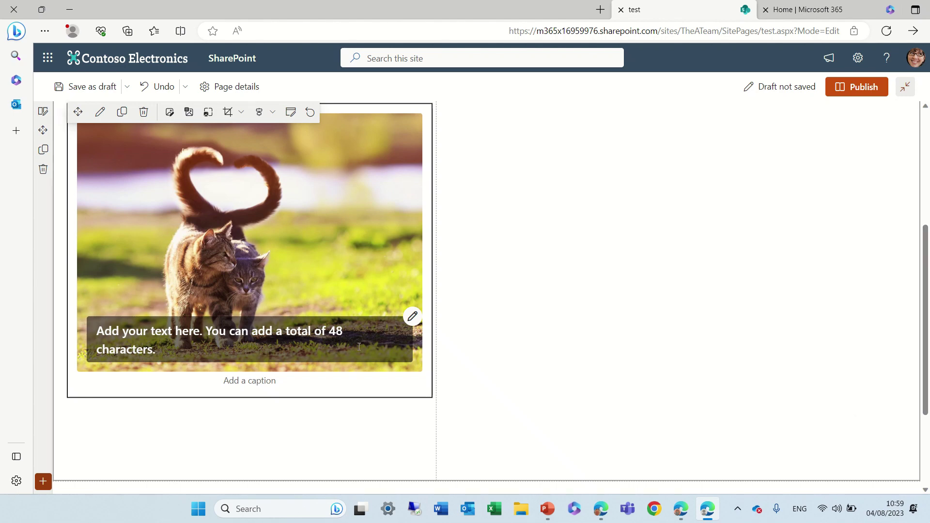
left_click(413, 317)
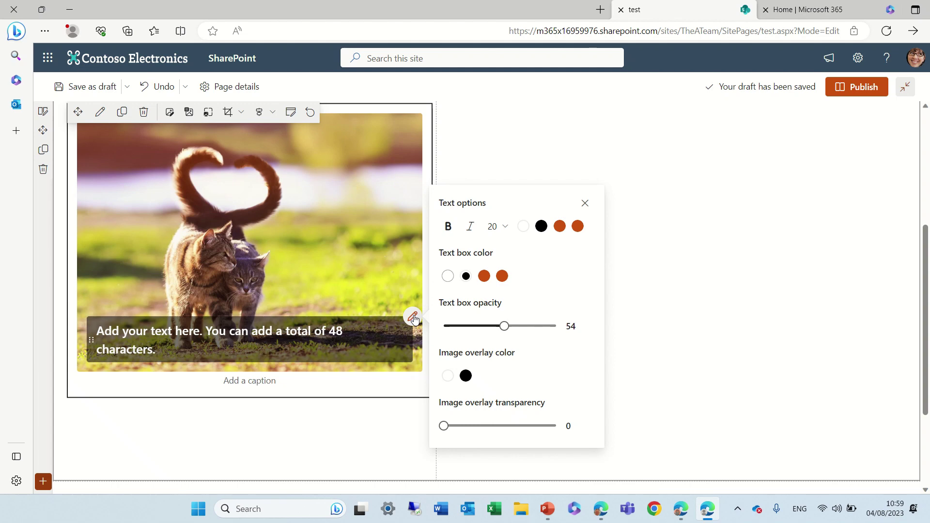
left_click(238, 338)
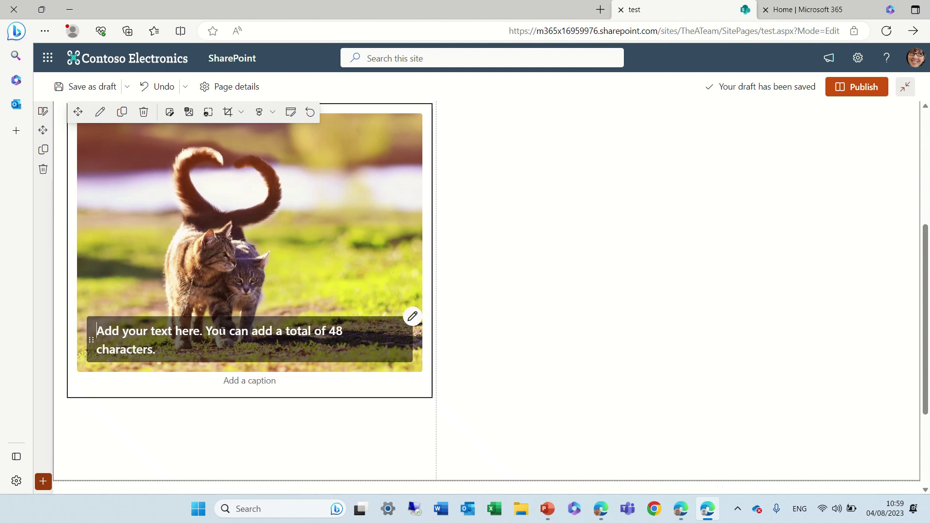
type("thus")
key("BackSpace")
key("BackSpace")
key("BackSpace")
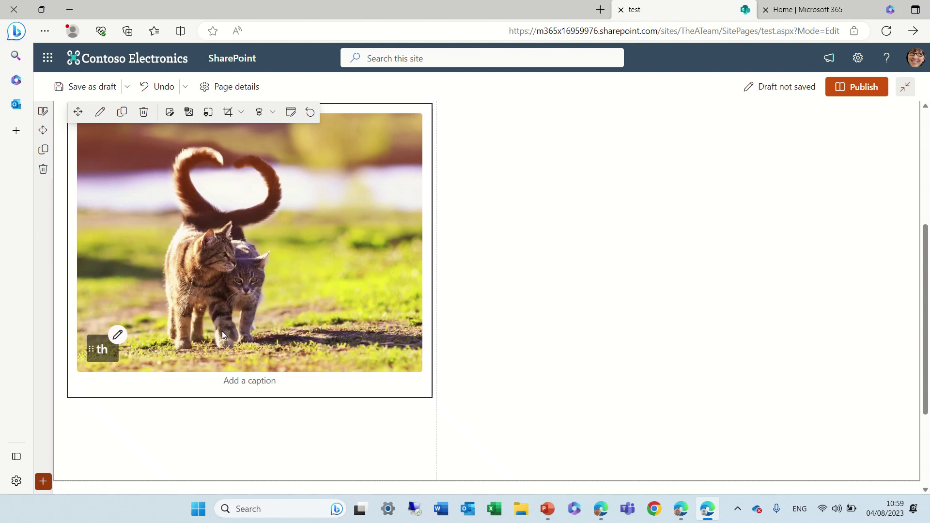
type("is a test")
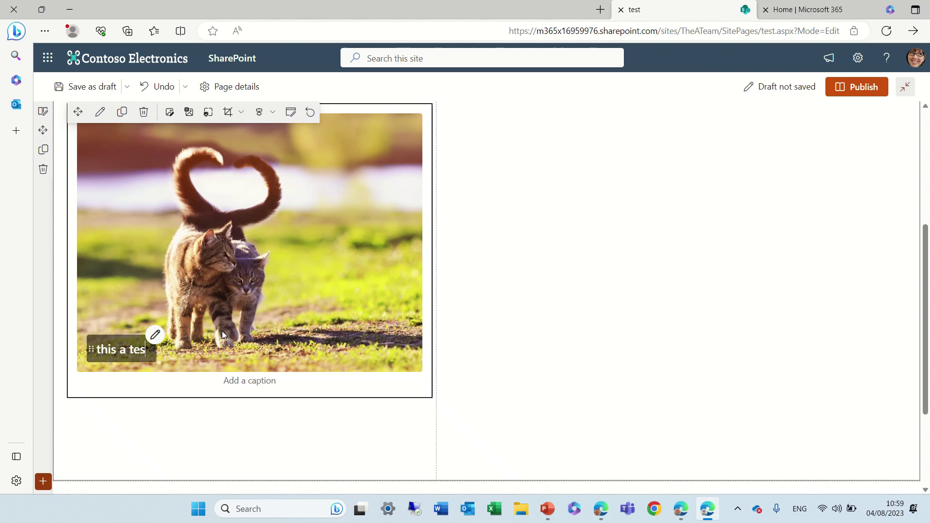
- Make the overlay text orange, size 28, bold and italic
left_click(160, 336)
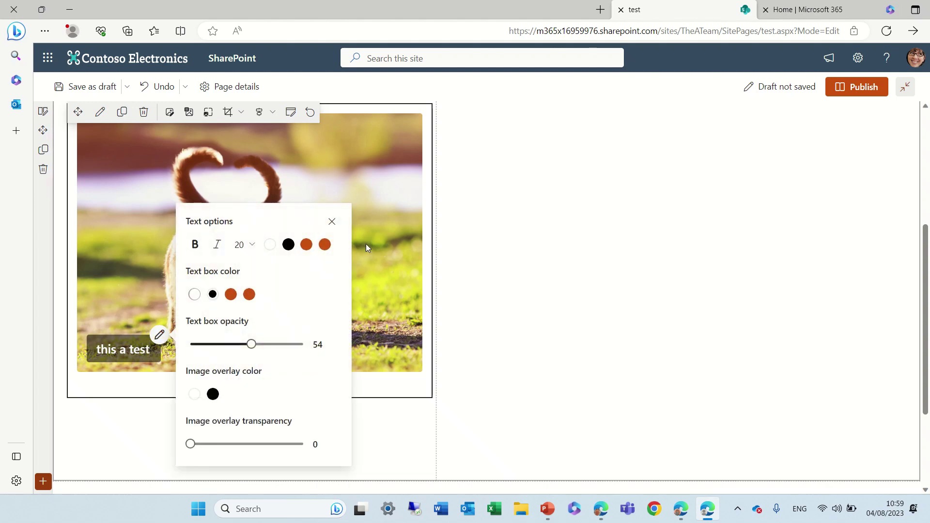
left_click(307, 245)
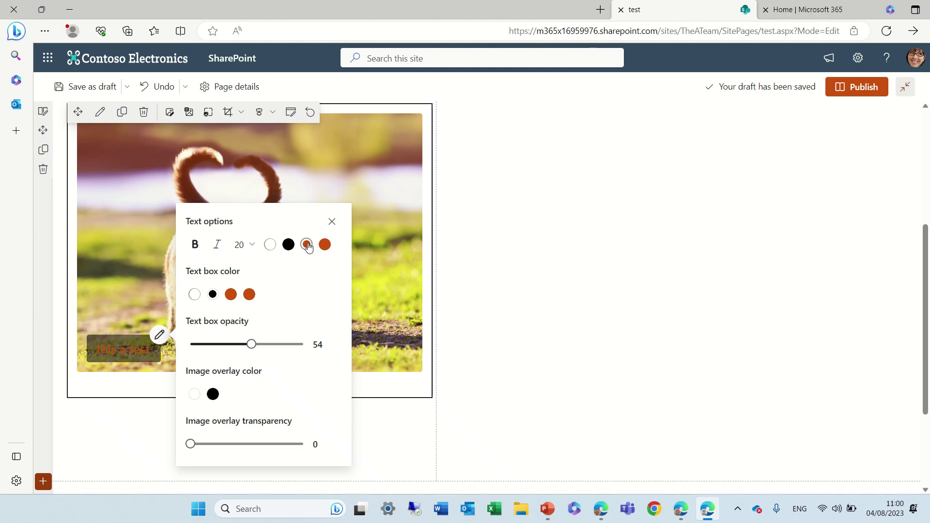
left_click(324, 244)
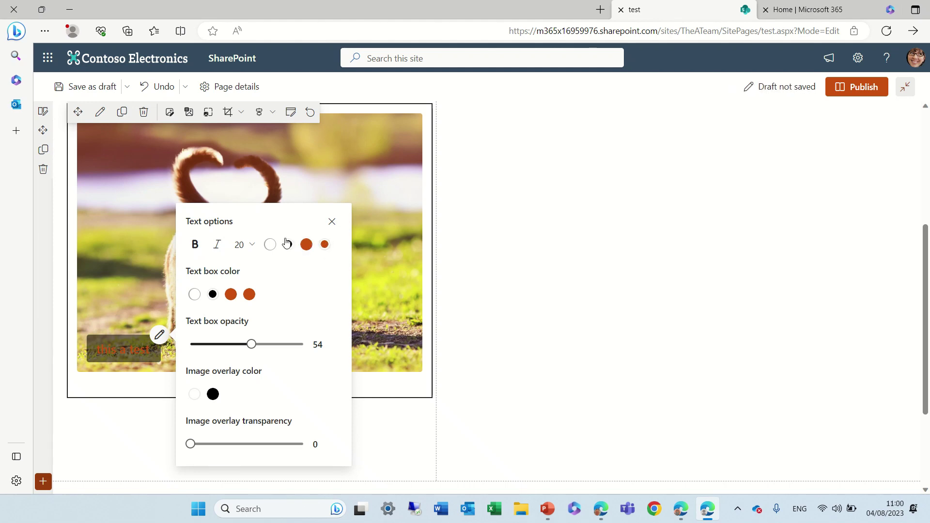
left_click(251, 245)
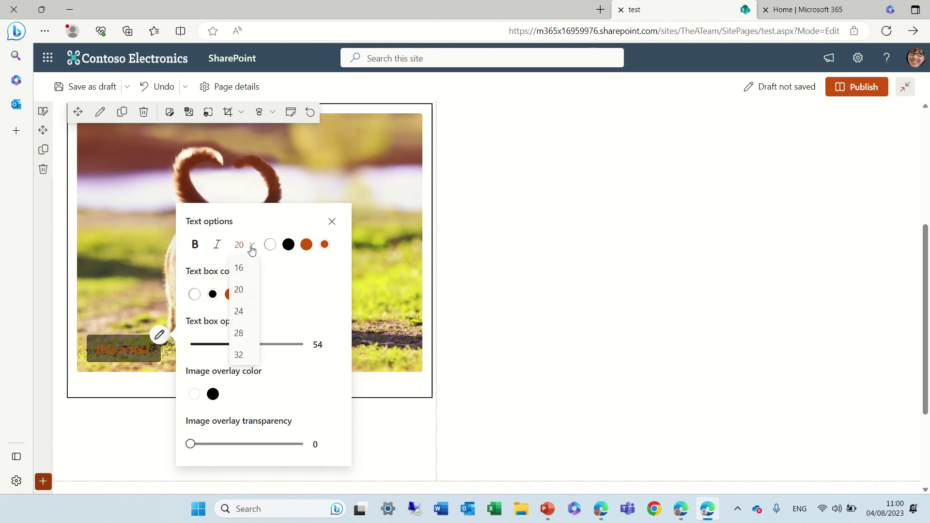
left_click(248, 334)
left_click(240, 251)
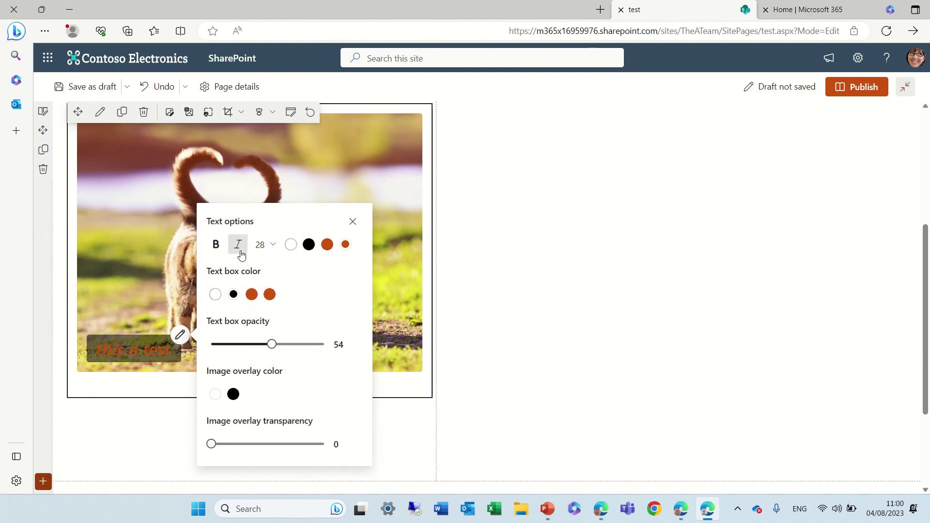
left_click(216, 247)
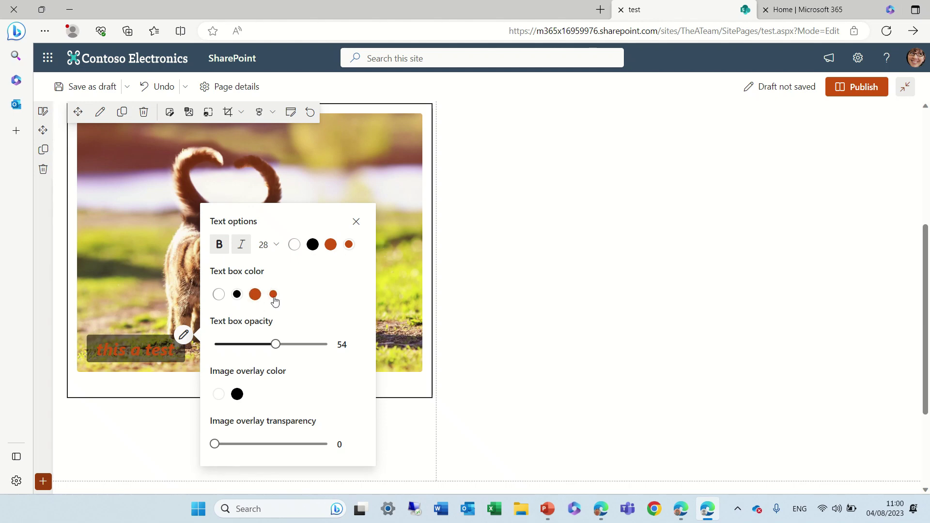
- Give the overlay a light text box at opacity 50 and image overlay transparency 71
left_click(219, 296)
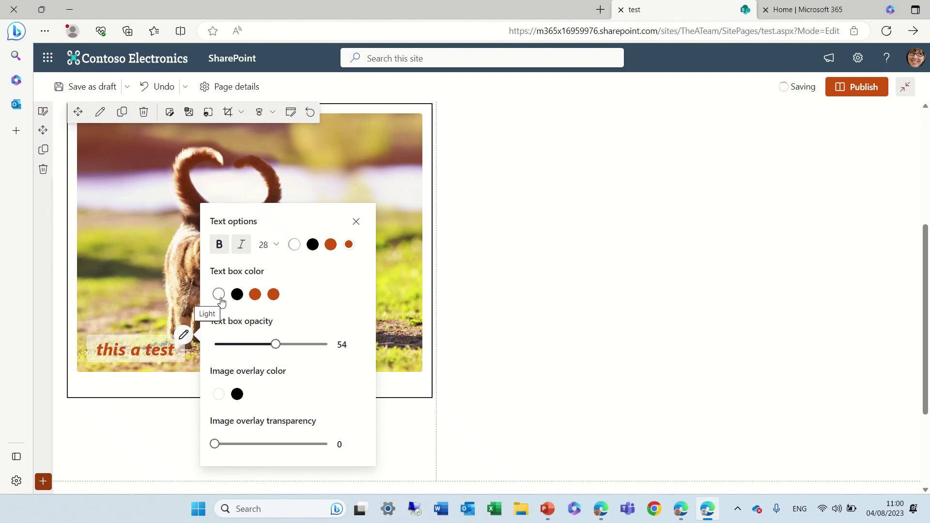
left_click(239, 296)
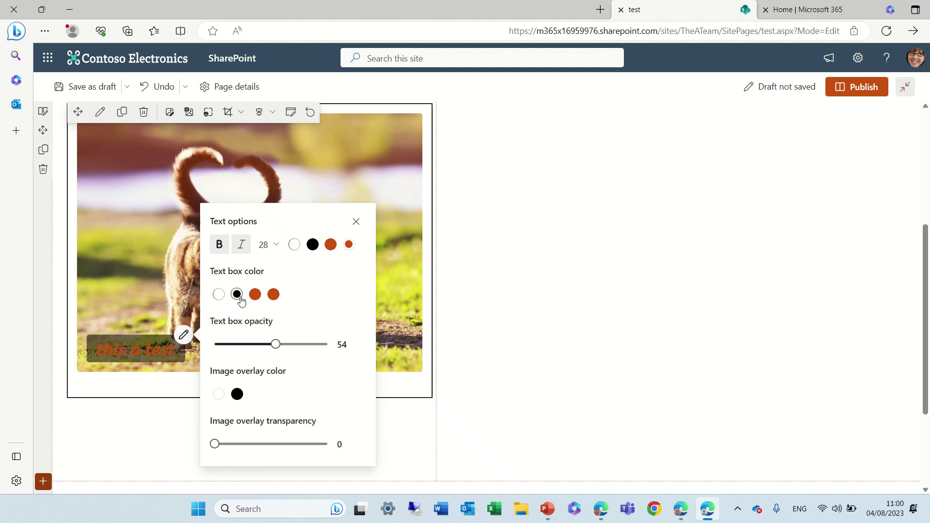
left_click(256, 296)
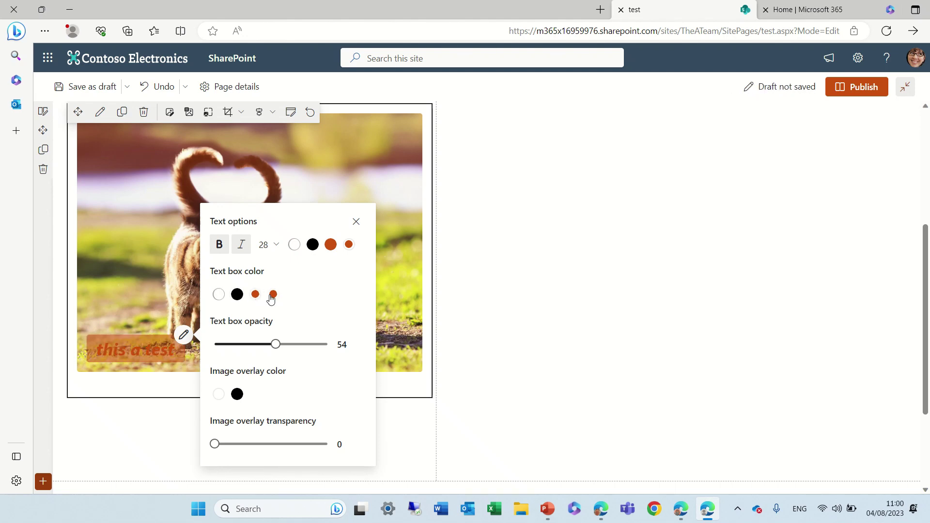
left_click(218, 294)
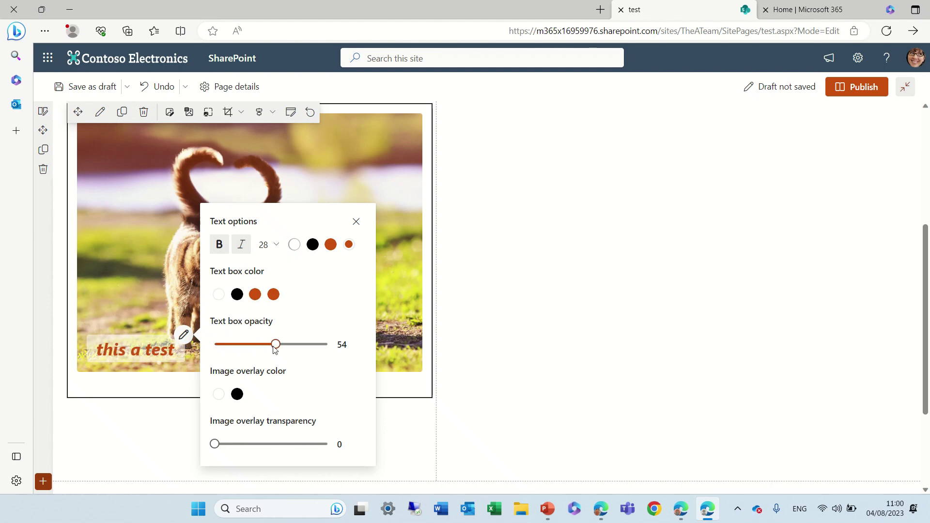
mouse_move(273, 347)
left_mouse_down()
mouse_move(231, 348)
mouse_move(312, 348)
mouse_move(221, 348)
mouse_move(325, 352)
mouse_move(233, 348)
mouse_move(272, 353)
left_mouse_up()
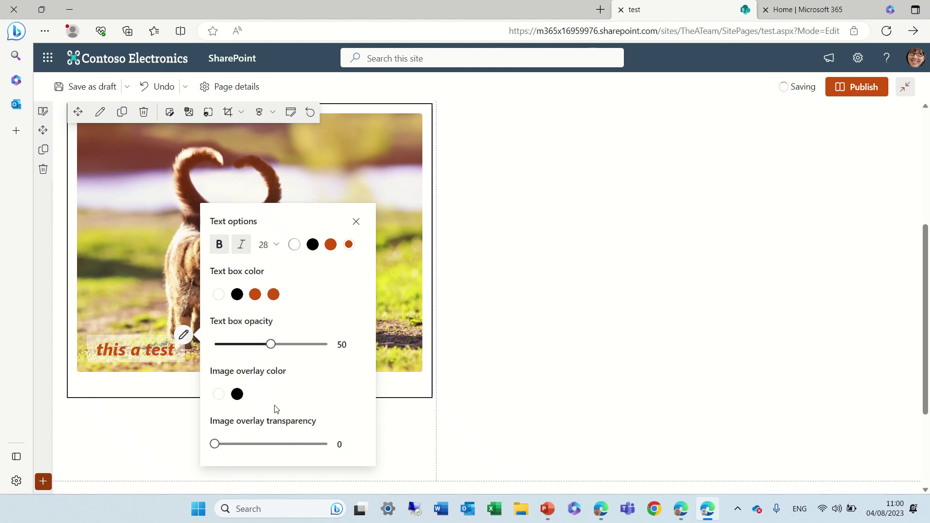
left_click_drag(215, 444, 286, 451)
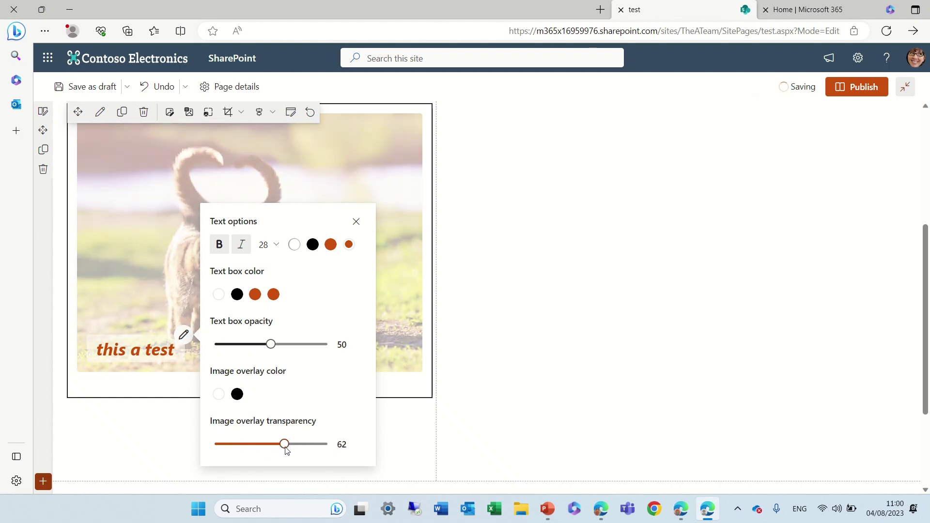
mouse_move(286, 450)
left_mouse_down()
mouse_move(229, 450)
mouse_move(295, 444)
left_mouse_up()
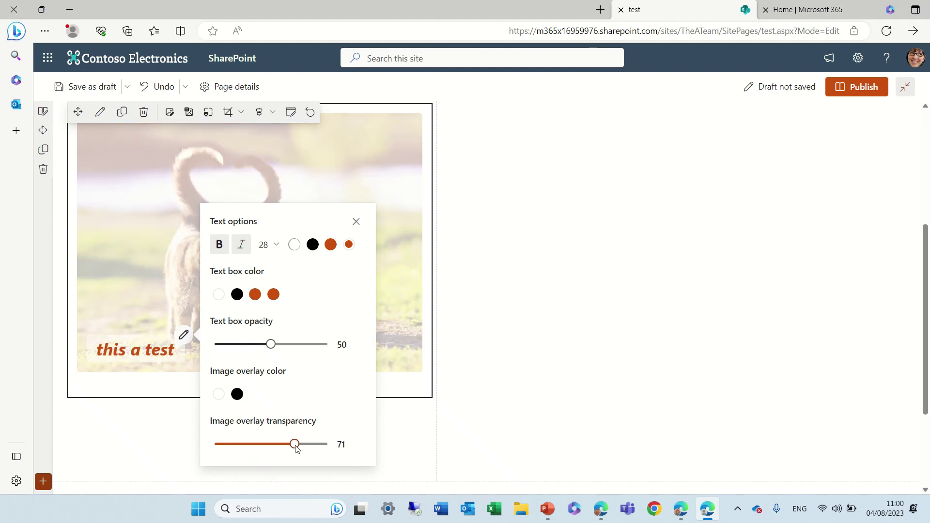
left_click(359, 222)
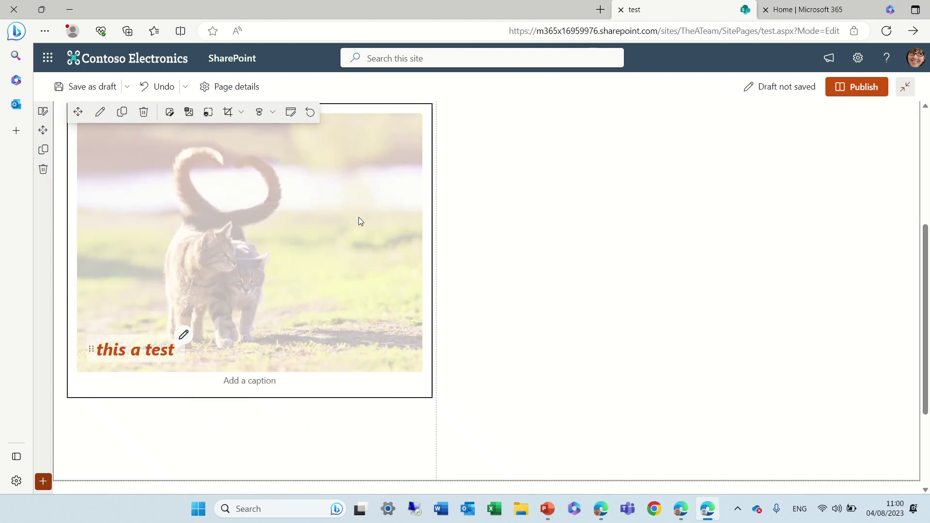
- Shrink the cat photo slightly, try 2:3 and 9:16 crops, then return to Freeform
left_click(208, 112)
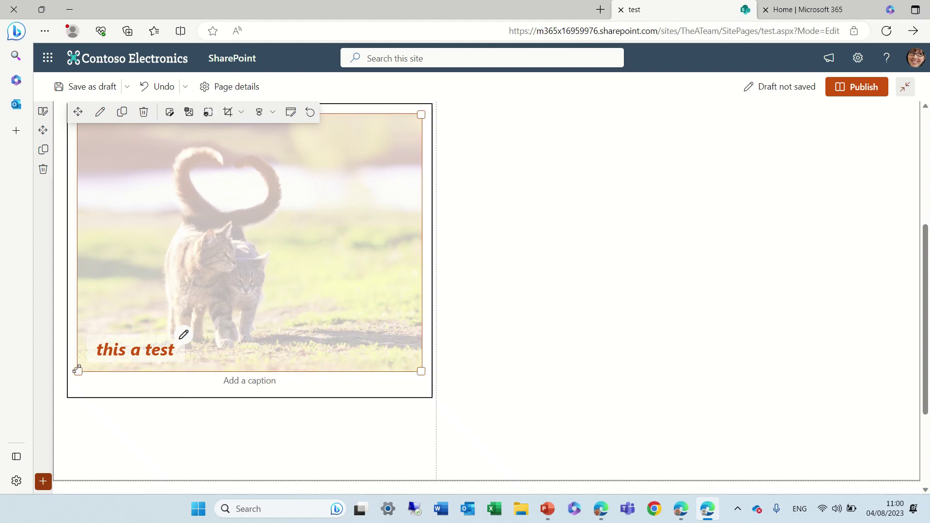
left_click_drag(78, 371, 110, 365)
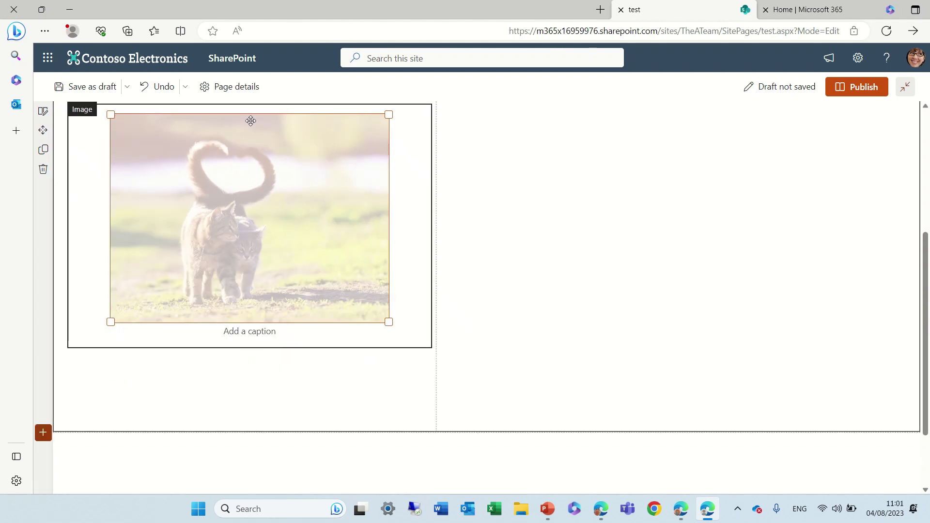
left_click(214, 199)
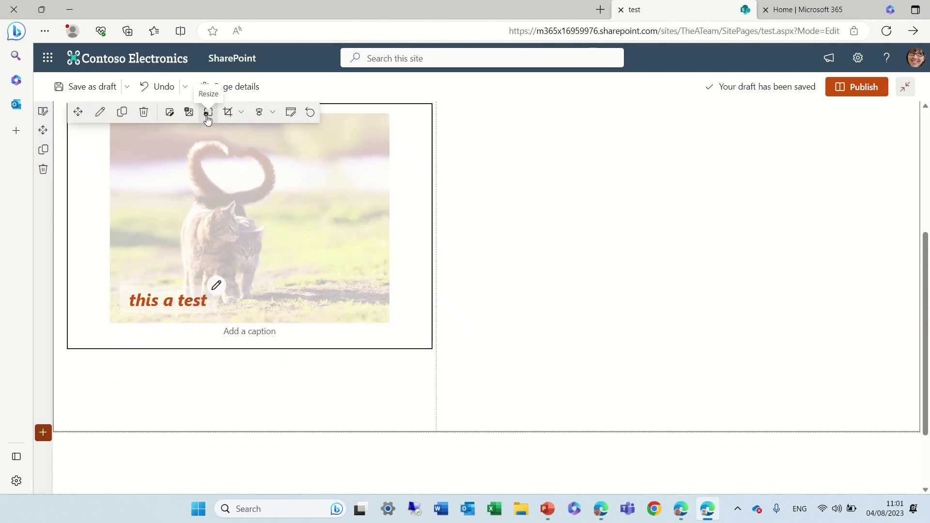
left_click(242, 116)
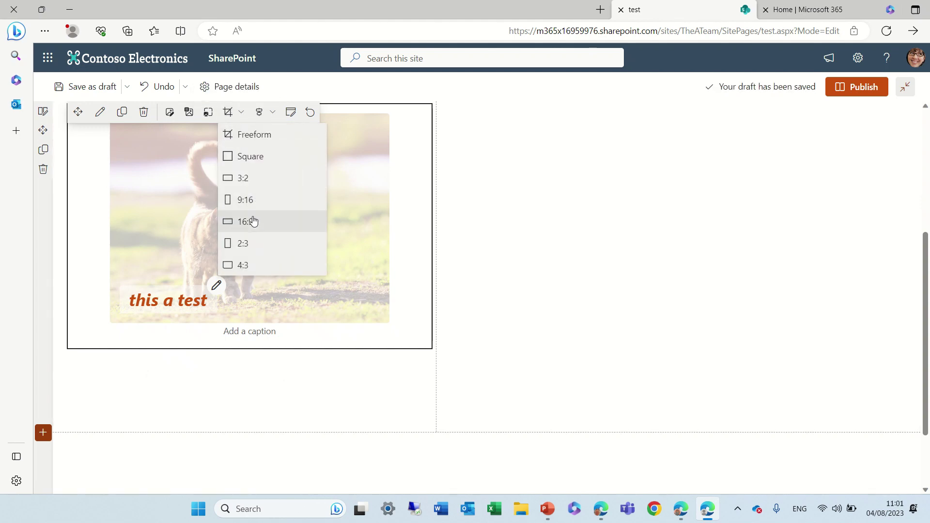
left_click(256, 243)
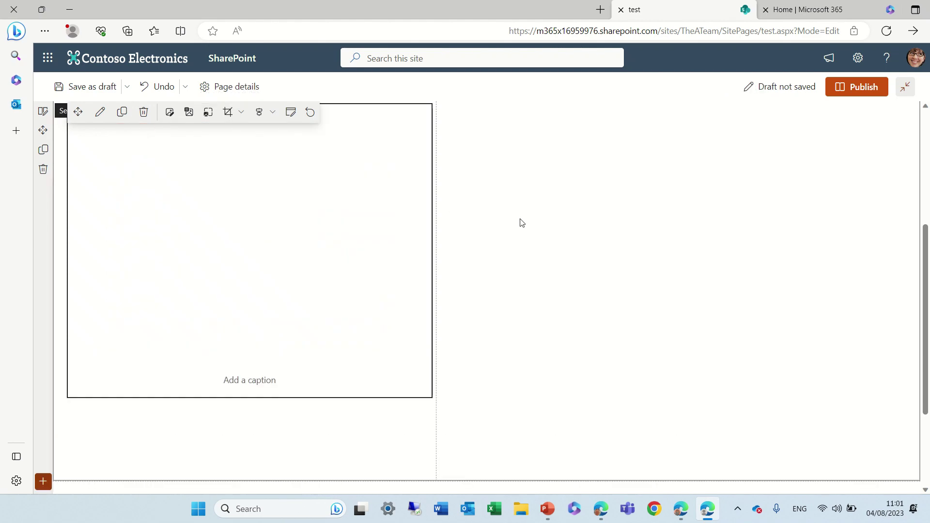
left_click(228, 112)
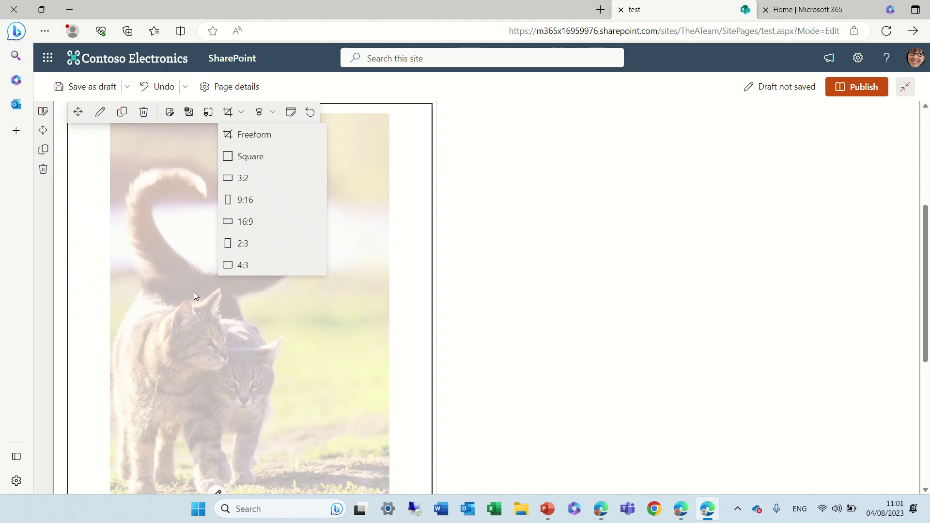
left_click(252, 127)
left_click(239, 112)
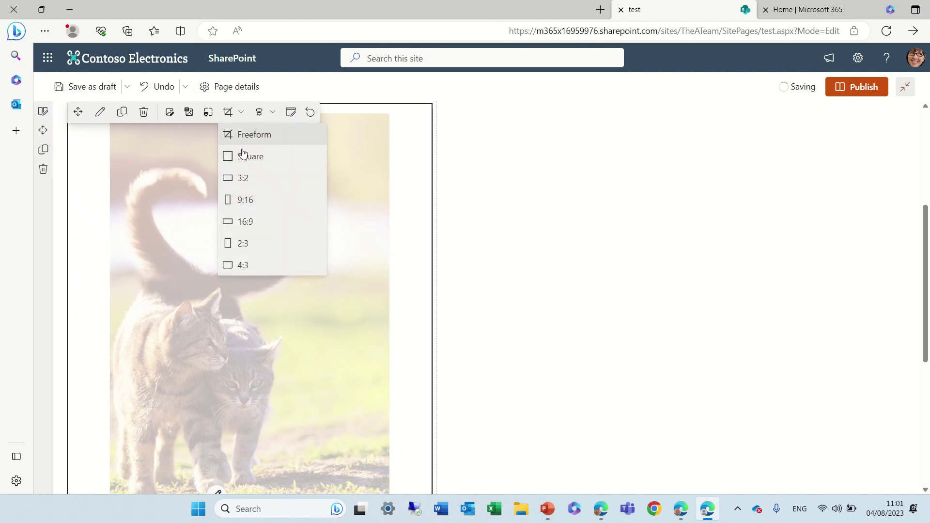
left_click(262, 199)
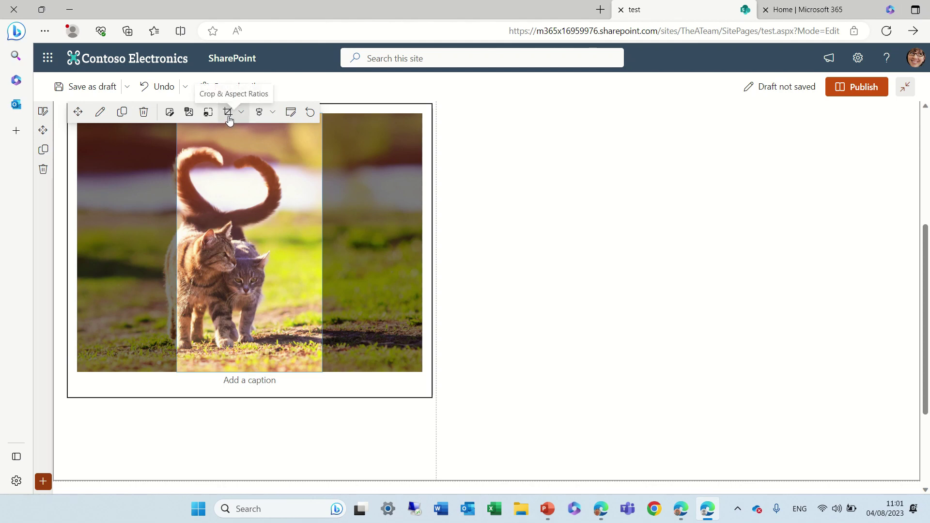
left_click(228, 113)
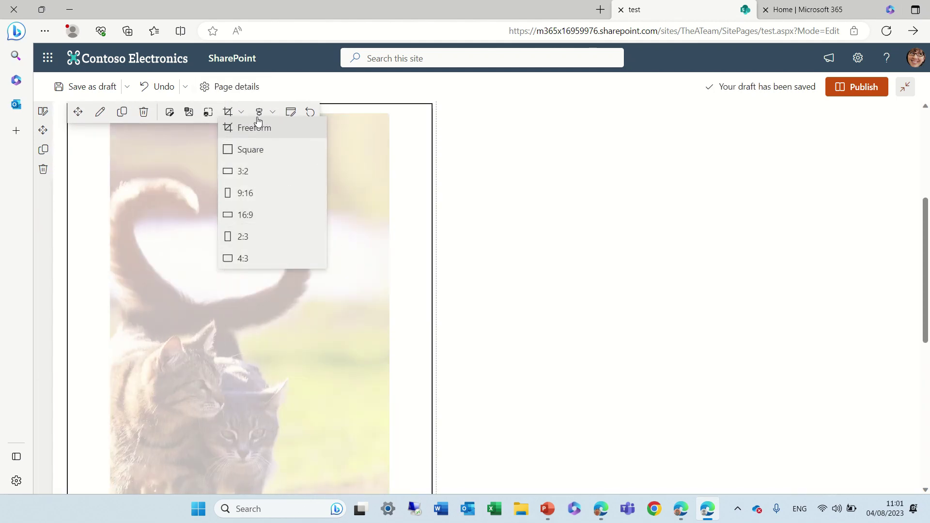
left_click(260, 140)
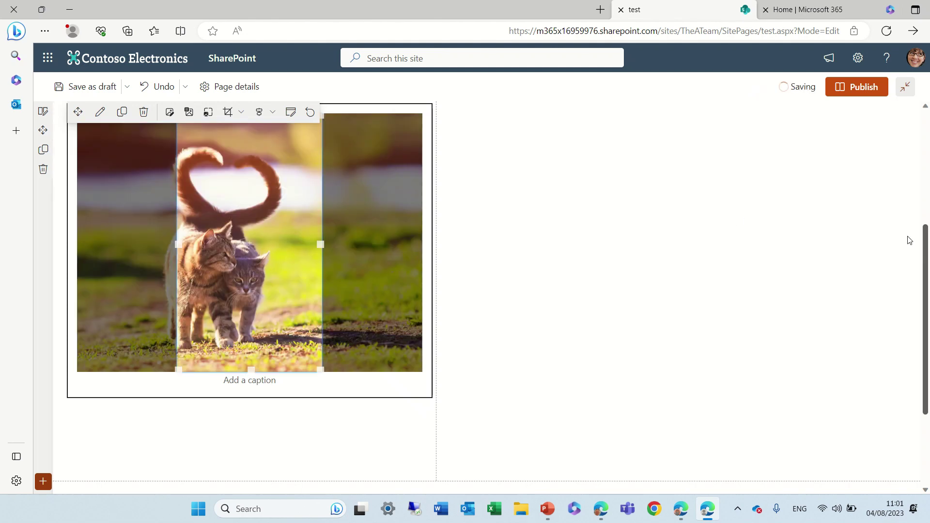
- Align the cat photo to the right after trying left and center alignment
left_click(271, 115)
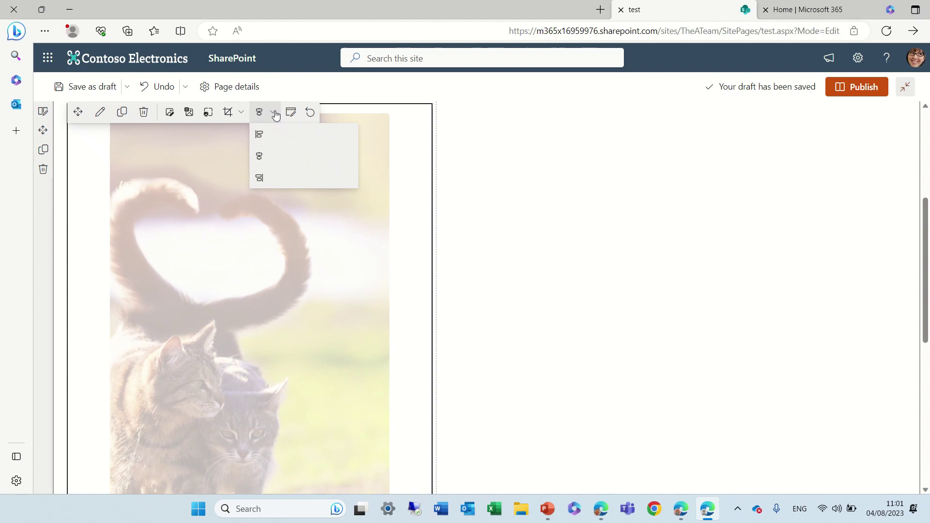
left_click(269, 136)
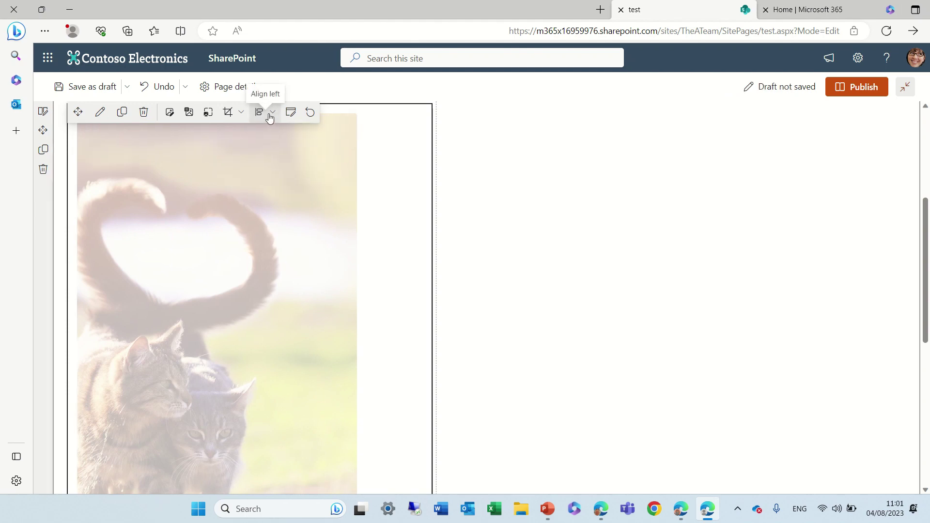
left_click(269, 115)
left_click(269, 156)
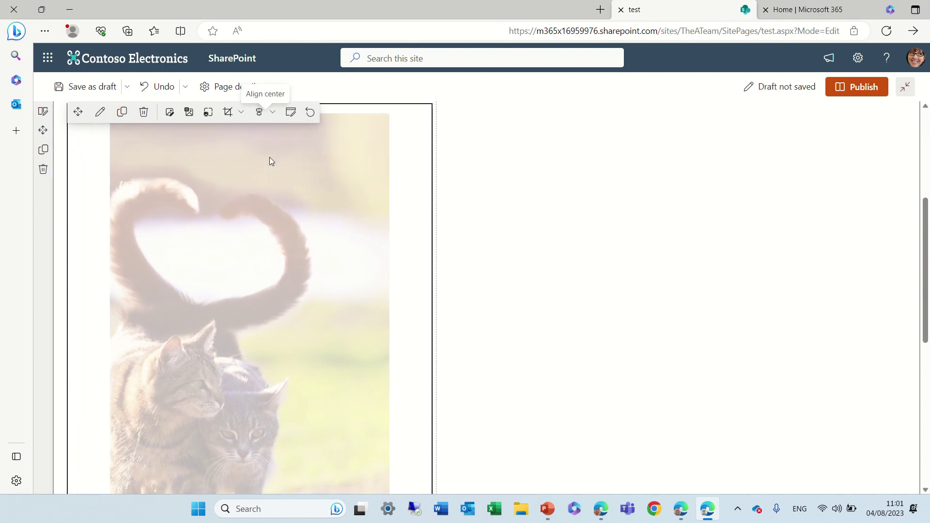
left_click(273, 114)
left_click(288, 187)
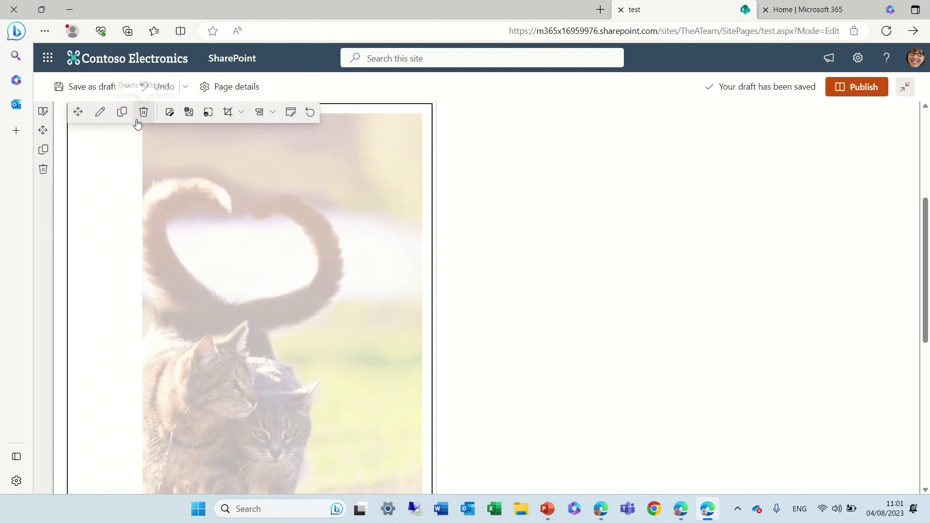
- Replace the cats with the Classrooms web-search photo of a desk with magnet letters
left_click(170, 113)
left_click(185, 202)
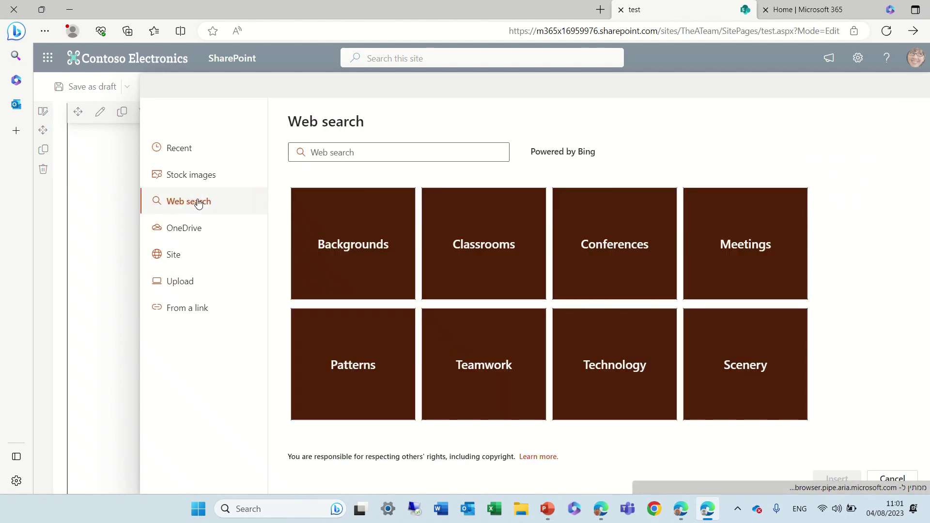
left_click(495, 241)
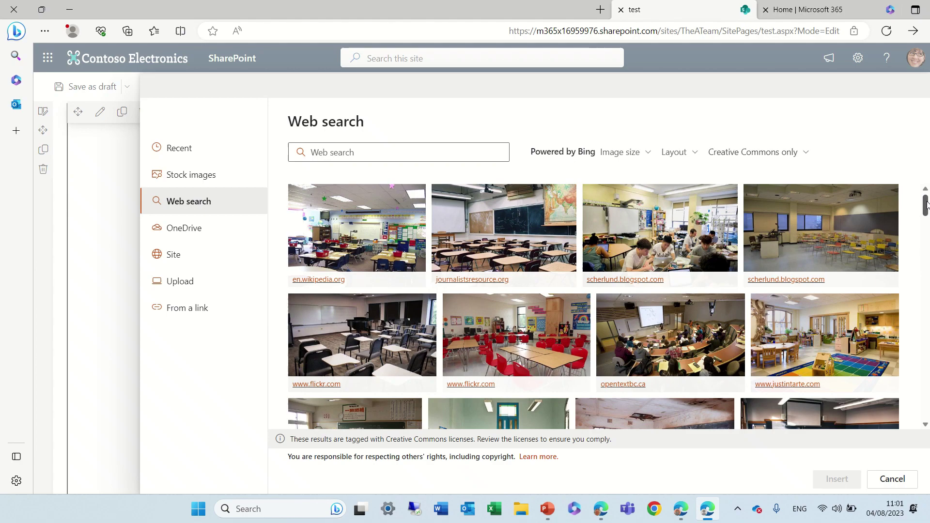
left_click_drag(926, 207, 905, 297)
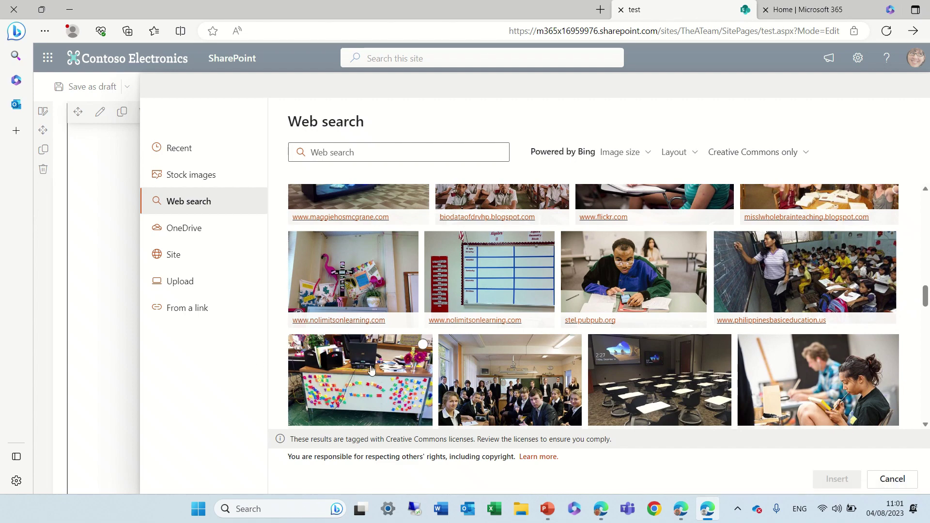
left_click(373, 386)
left_click(837, 479)
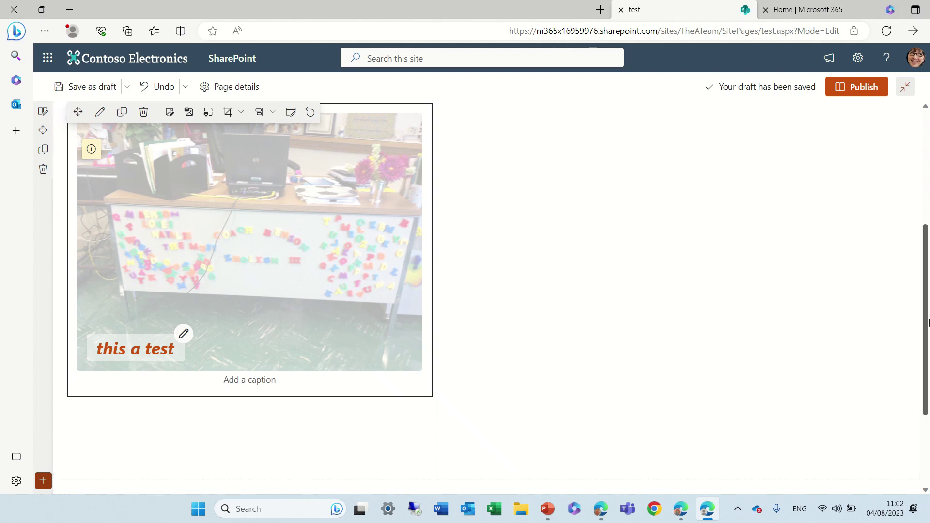
left_click_drag(922, 382, 922, 343)
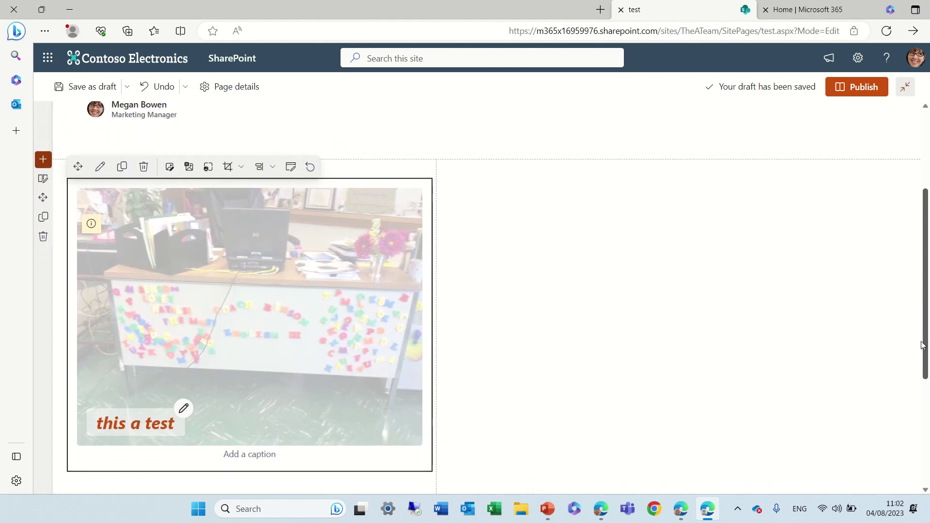
- In Advanced Editing, straighten the desk photo 2.2°, try flips and rotation, crop to 1105 x 894
left_click(291, 170)
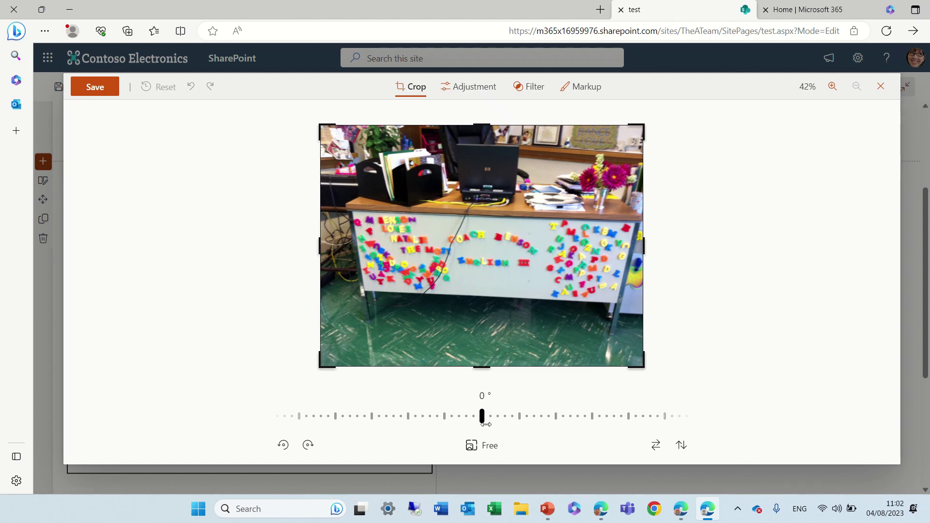
mouse_move(486, 423)
left_mouse_down()
mouse_move(391, 428)
mouse_move(304, 416)
mouse_move(378, 413)
mouse_move(297, 416)
mouse_move(596, 413)
mouse_move(369, 432)
mouse_move(575, 411)
mouse_move(426, 432)
mouse_move(477, 423)
left_mouse_up()
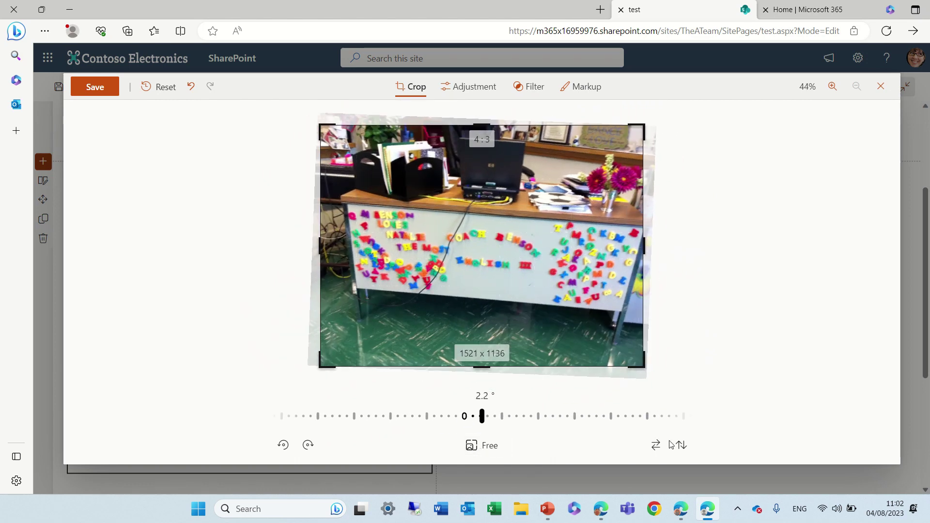
left_click(656, 449)
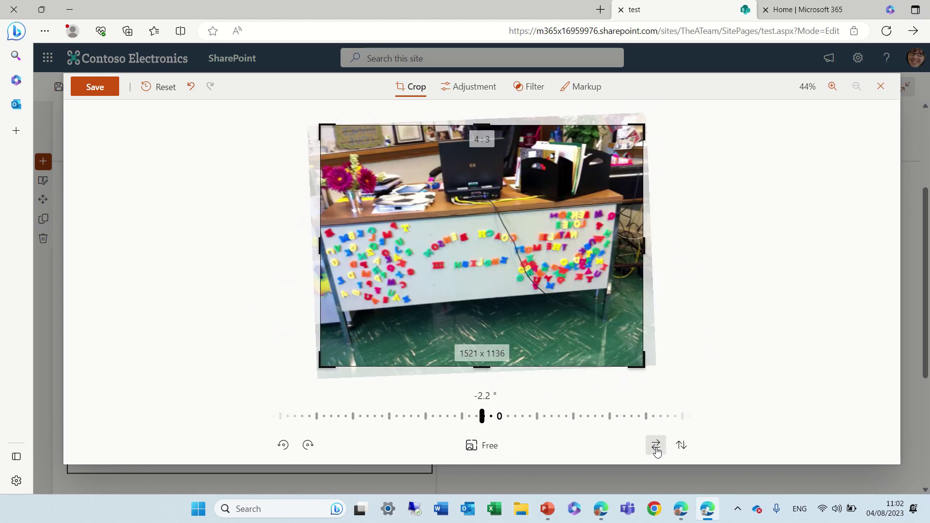
left_click(657, 449)
left_click(681, 445)
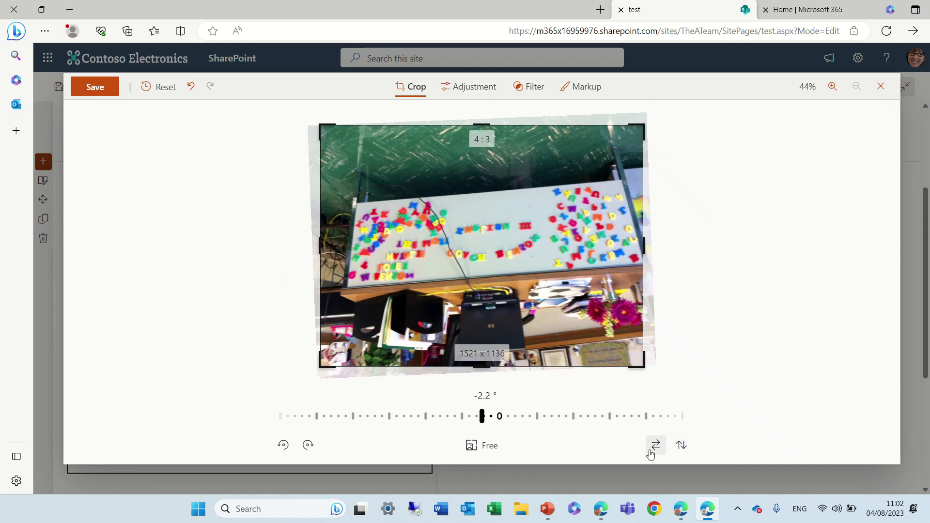
left_click(650, 451)
left_click(310, 450)
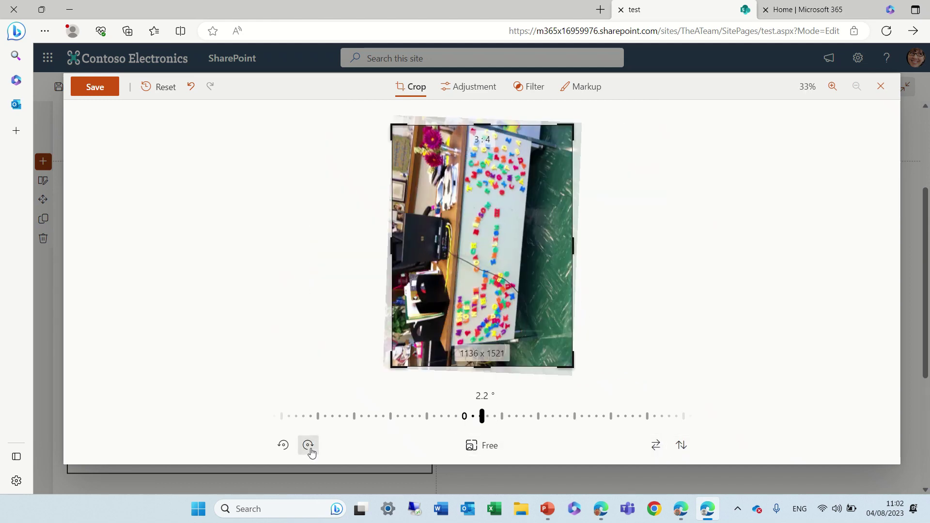
left_click(310, 450)
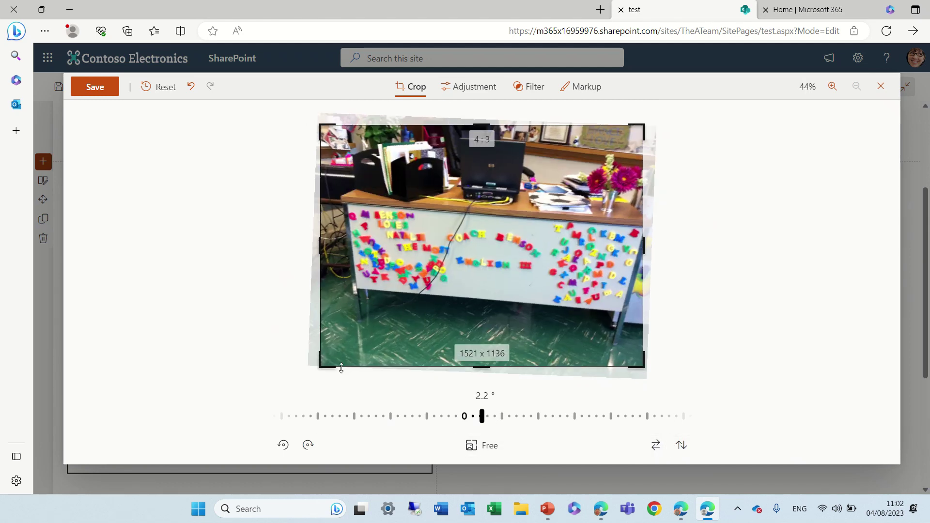
left_click_drag(321, 371, 408, 315)
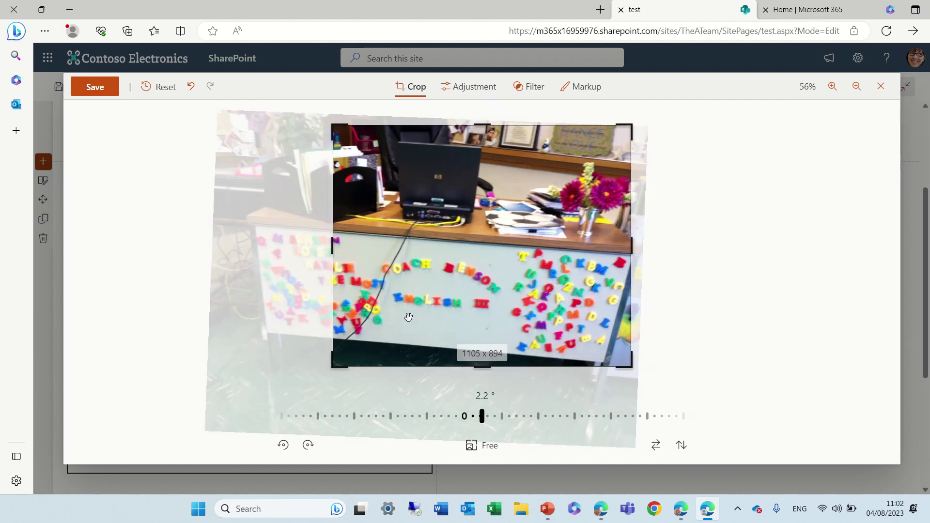
- Set desk photo brightness 72, exposure -81, contrast 84, lower highlights and shadows, vignette 61
left_click(462, 95)
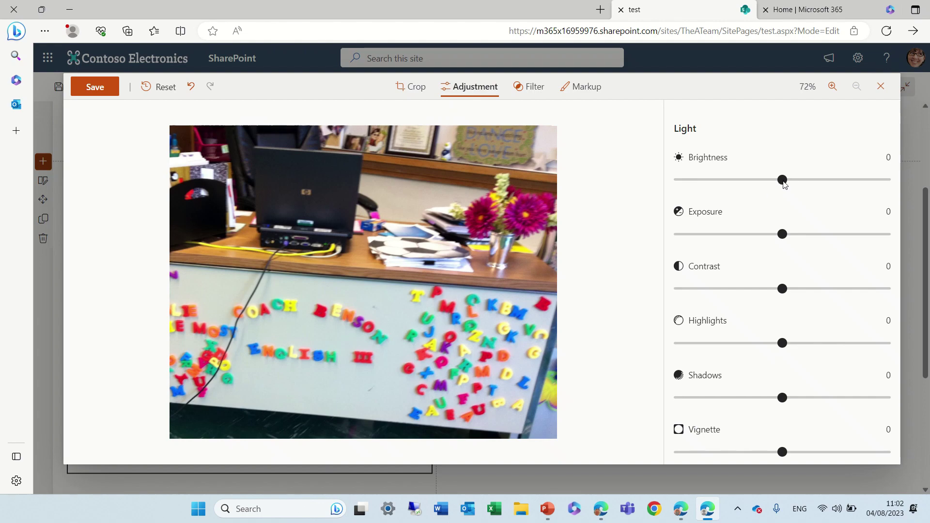
left_click_drag(784, 184, 863, 177)
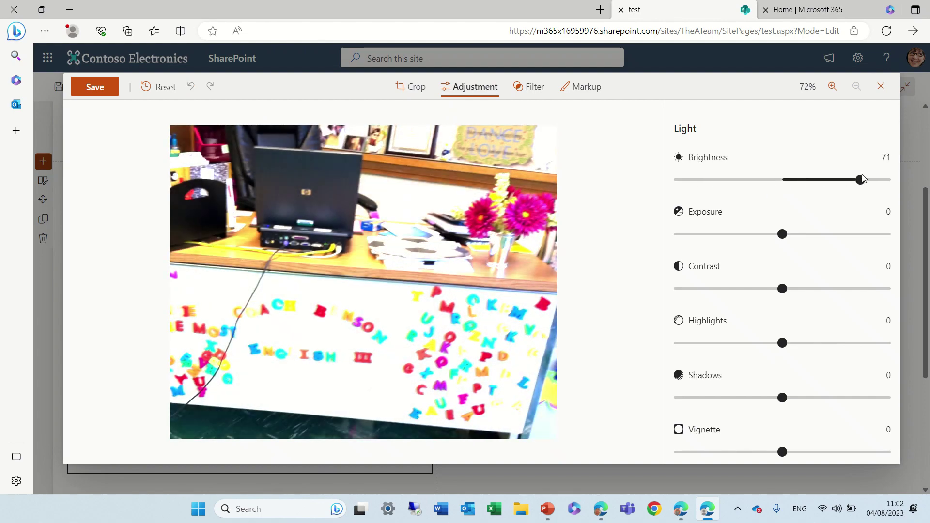
left_click_drag(787, 241, 696, 239)
left_click_drag(782, 289, 876, 283)
left_click_drag(775, 338, 707, 357)
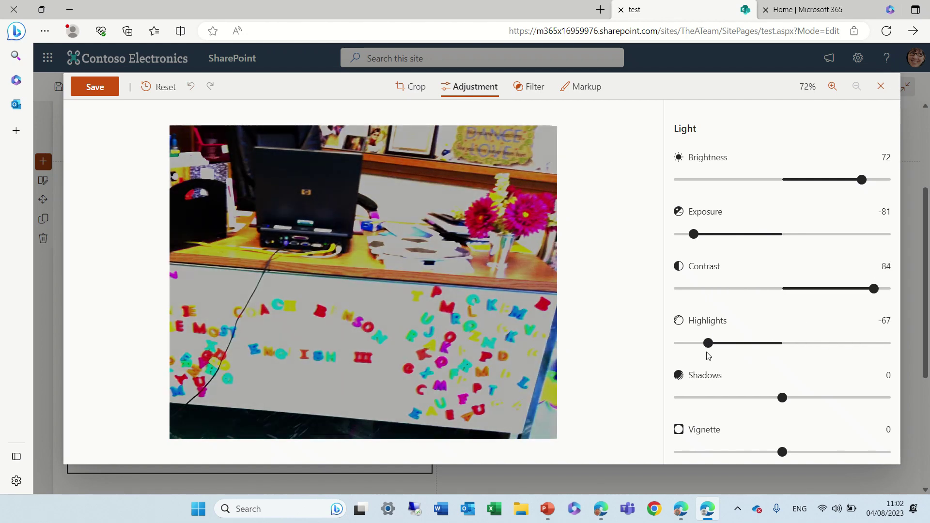
left_click_drag(783, 402, 701, 400)
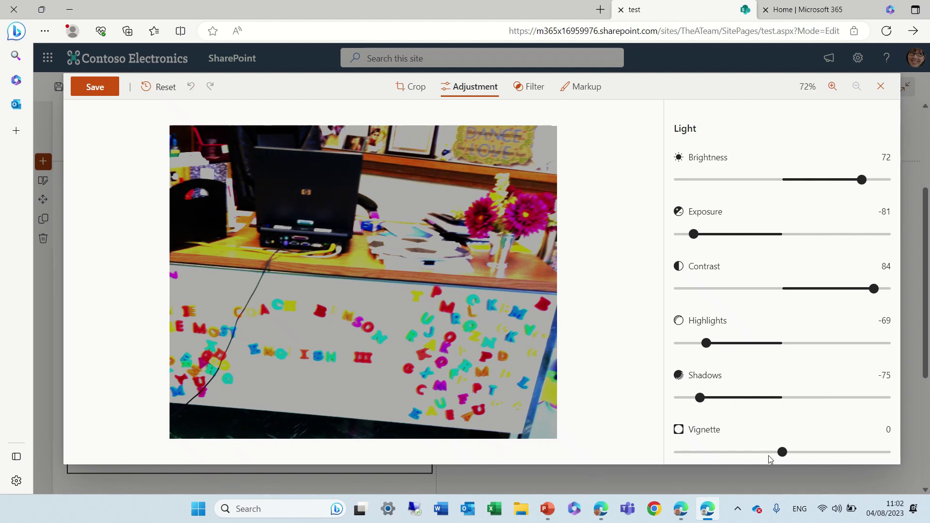
left_click_drag(777, 451, 851, 442)
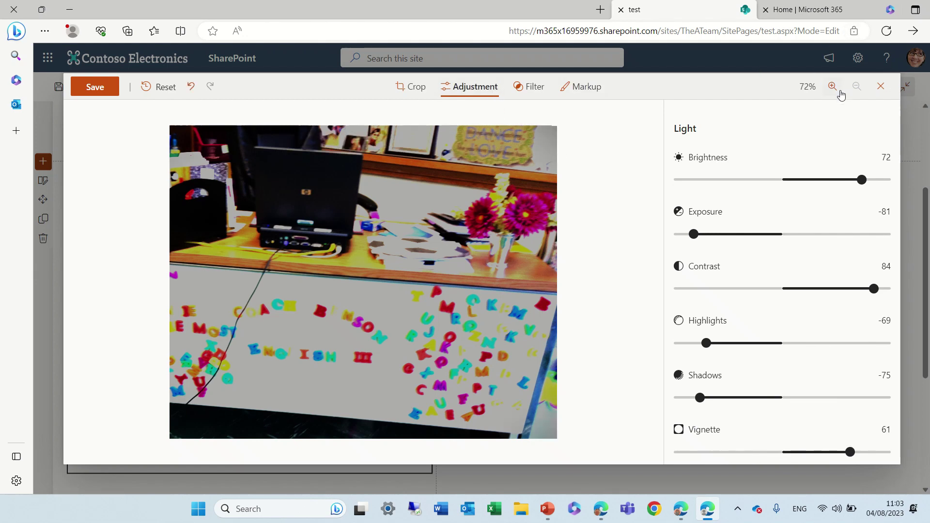
left_click(856, 87)
- Try the Golden filter on the desk photo, lowering its intensity to about 37
left_click(535, 88)
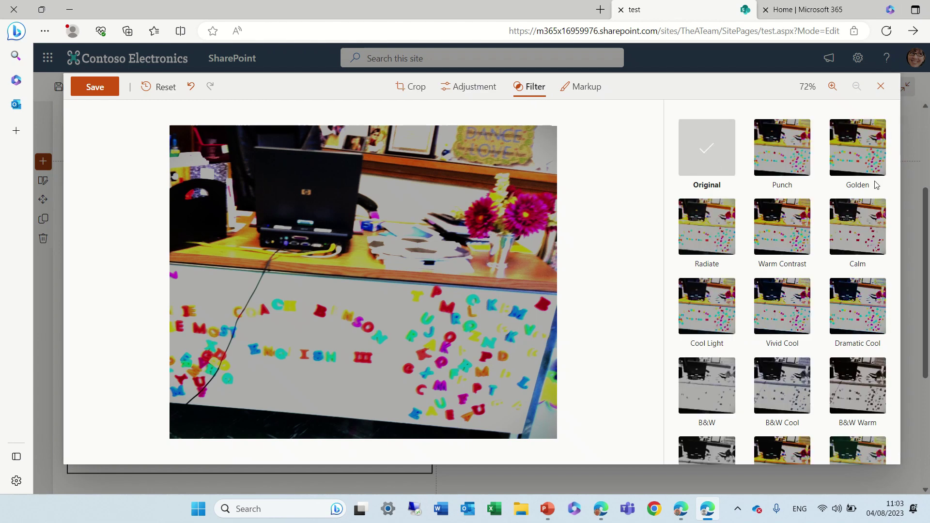
left_click(860, 163)
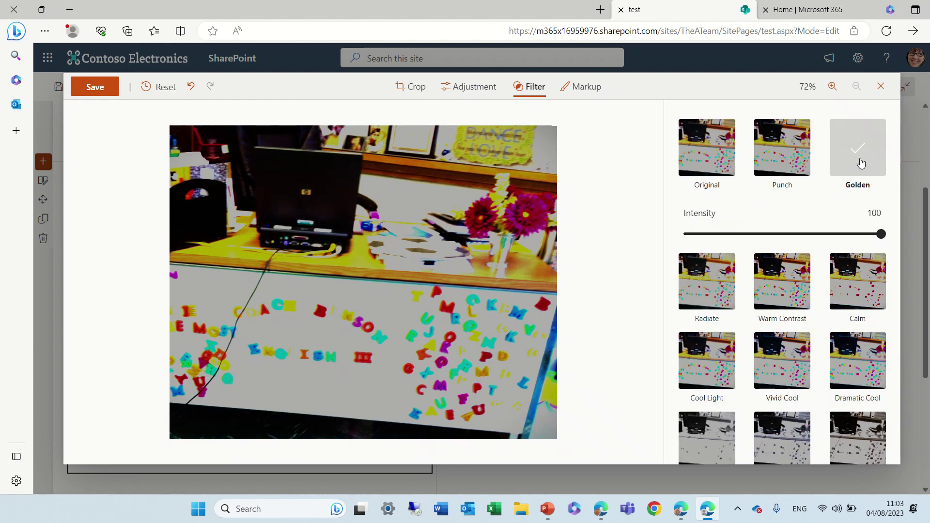
left_click_drag(880, 234, 756, 234)
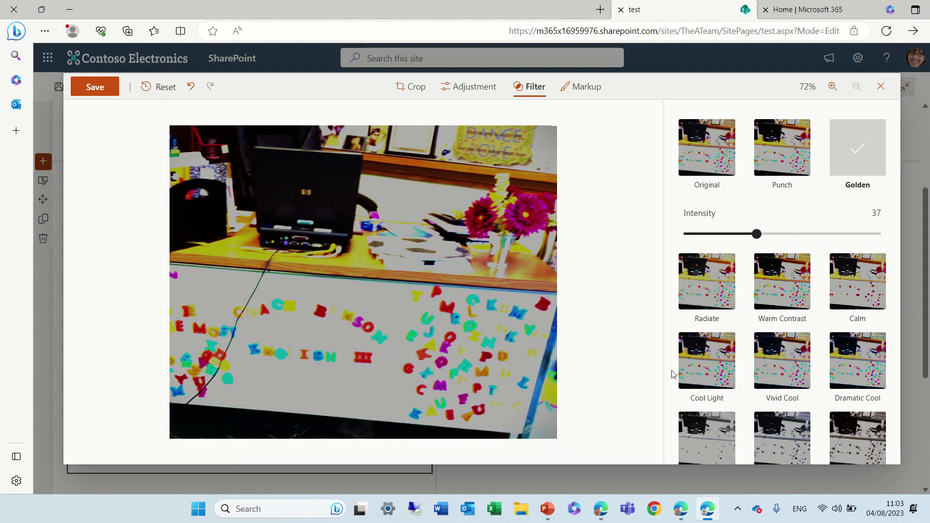
key("Left")
key("Left")
key("Left")
key("Left")
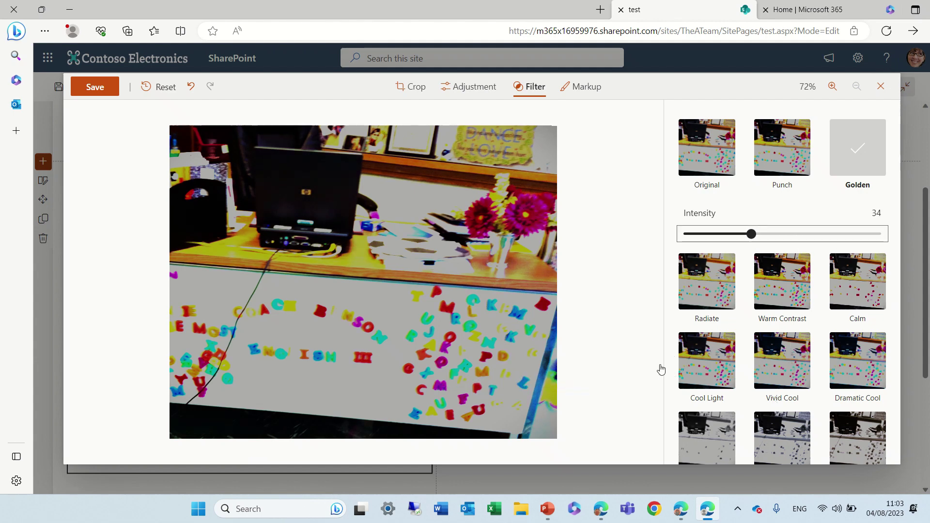
- Compare Vivid Cool, Film and Vintage, settle on B&W Cool at intensity 100, and bring up the markup pens
left_click(773, 374)
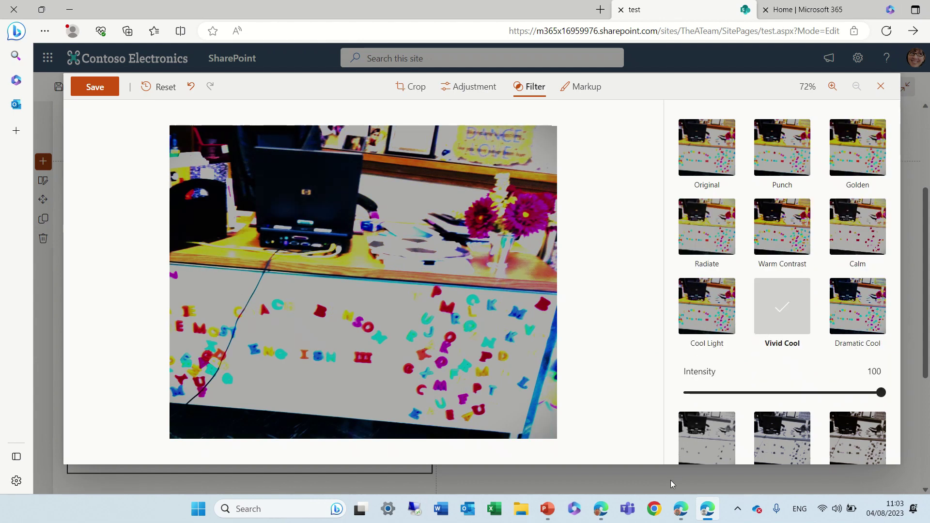
scroll(712, 372, "down", 4)
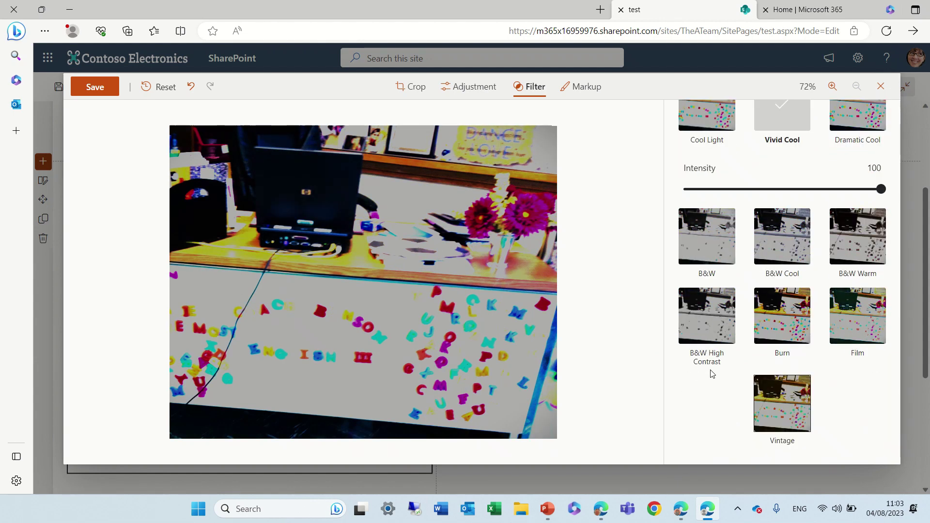
left_click(856, 326)
left_click(771, 402)
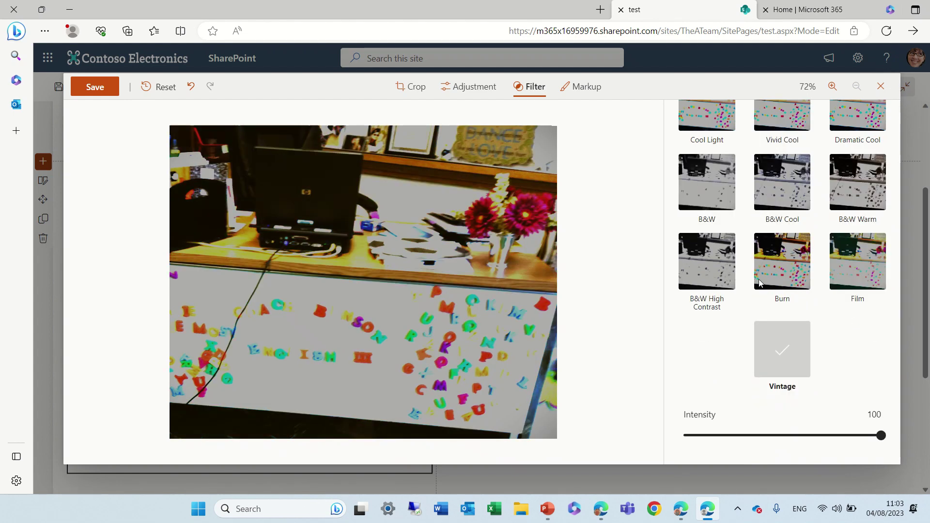
left_click(778, 187)
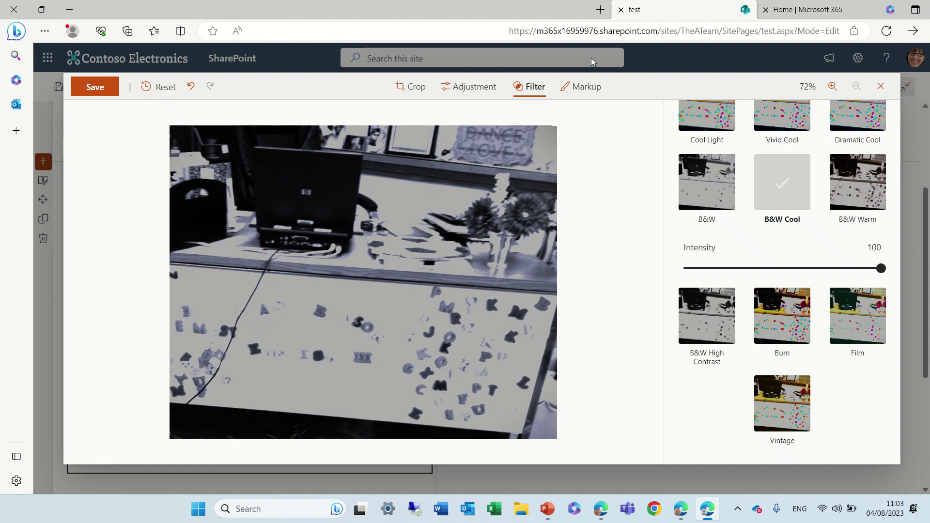
left_click(582, 93)
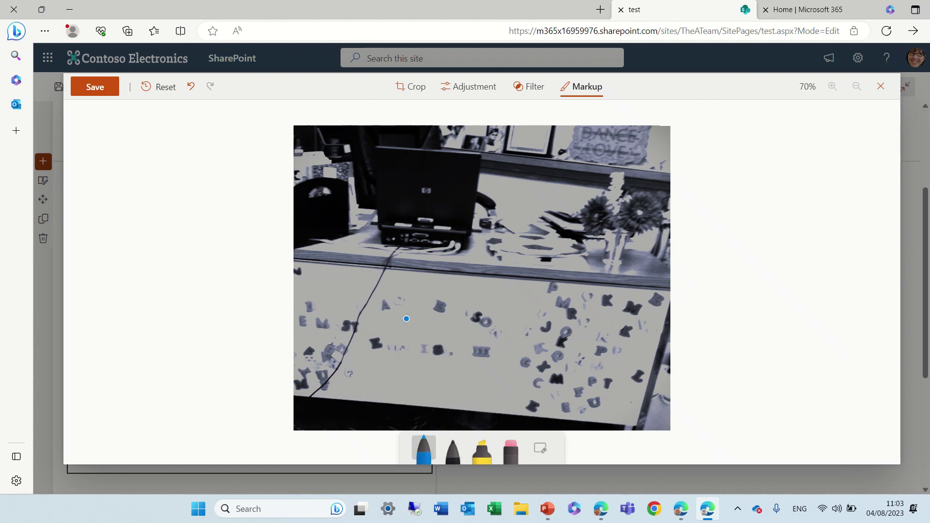
- Draw trial strokes on the photo with the blue pen, black pen and yellow highlighter
left_click_drag(357, 302, 399, 267)
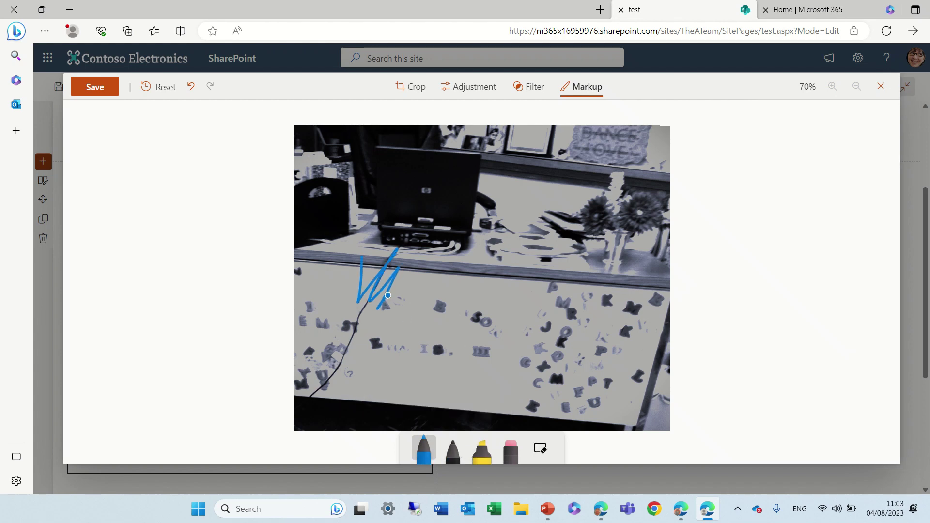
left_click(453, 448)
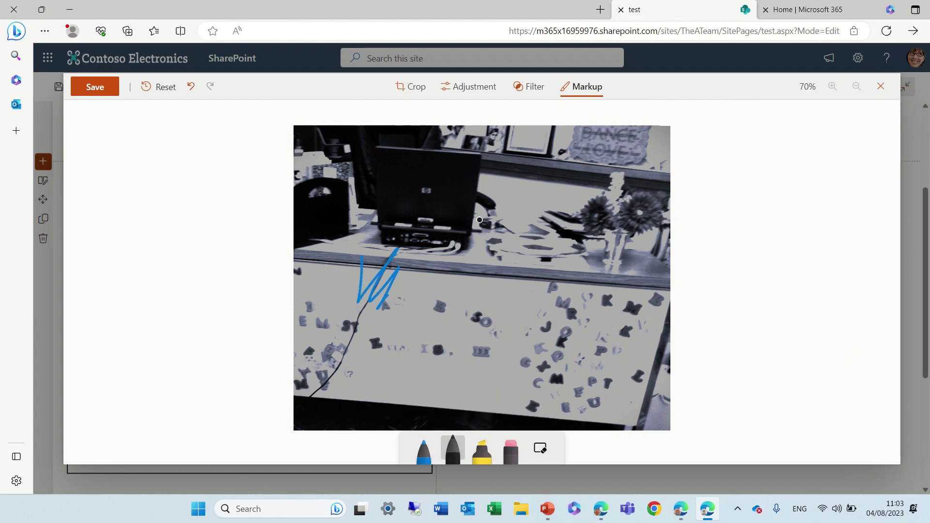
left_click_drag(477, 260, 493, 321)
left_click(482, 448)
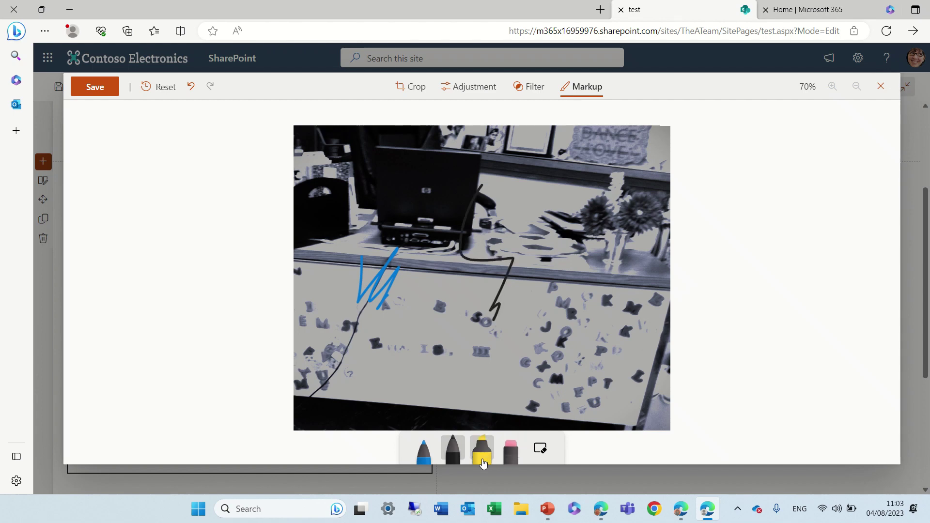
left_click_drag(512, 202, 493, 233)
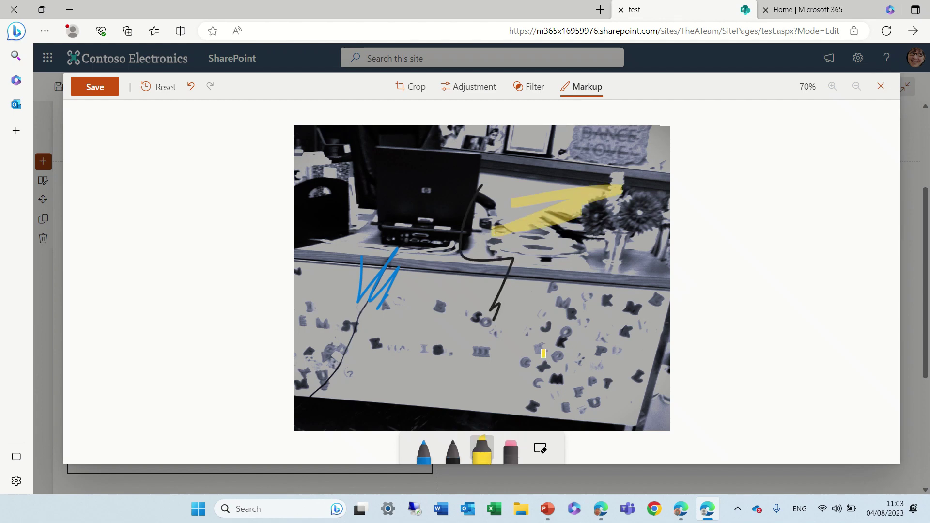
- Erase the highlighter stroke, clear all markup, and save the black-and-white photo to the page
left_click(513, 446)
left_click(595, 195)
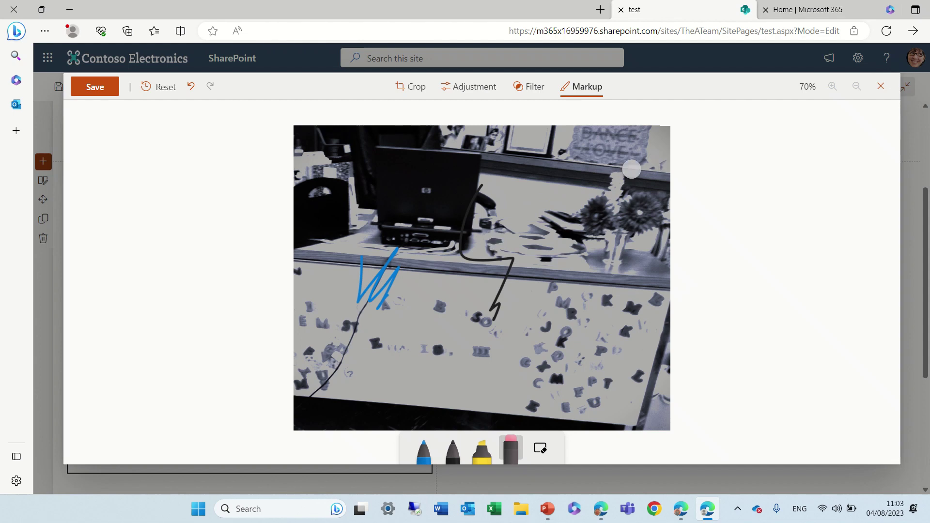
left_click(541, 448)
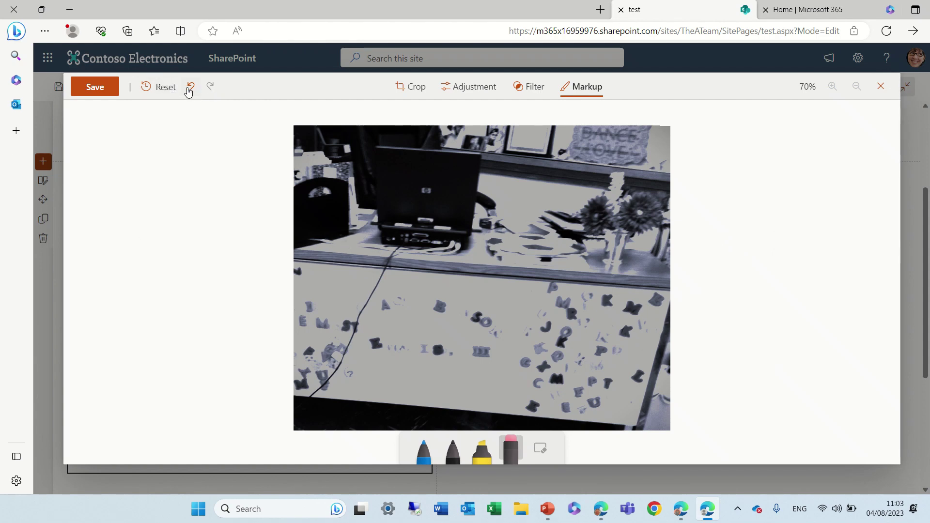
left_click(95, 94)
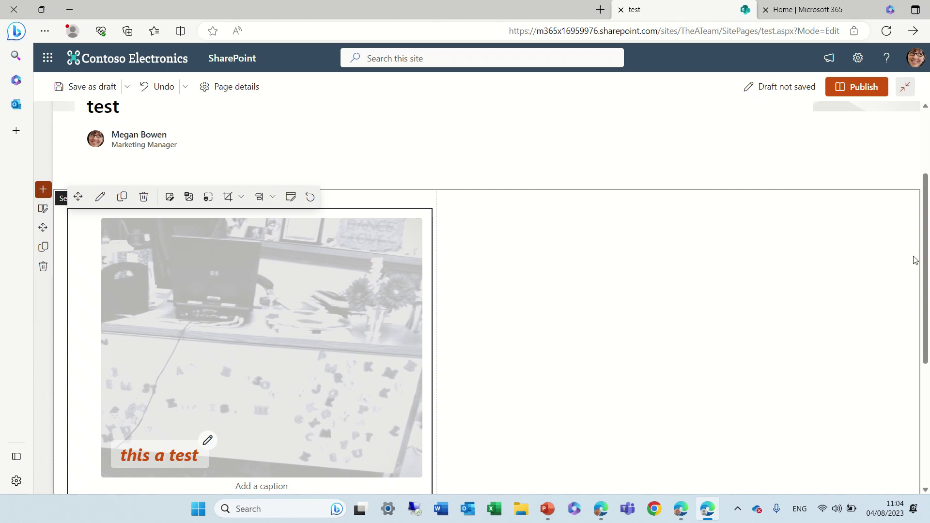
- Publish the test page, dismiss the 'Help others find your page' panel, and review the published page
left_click_drag(923, 228, 925, 209)
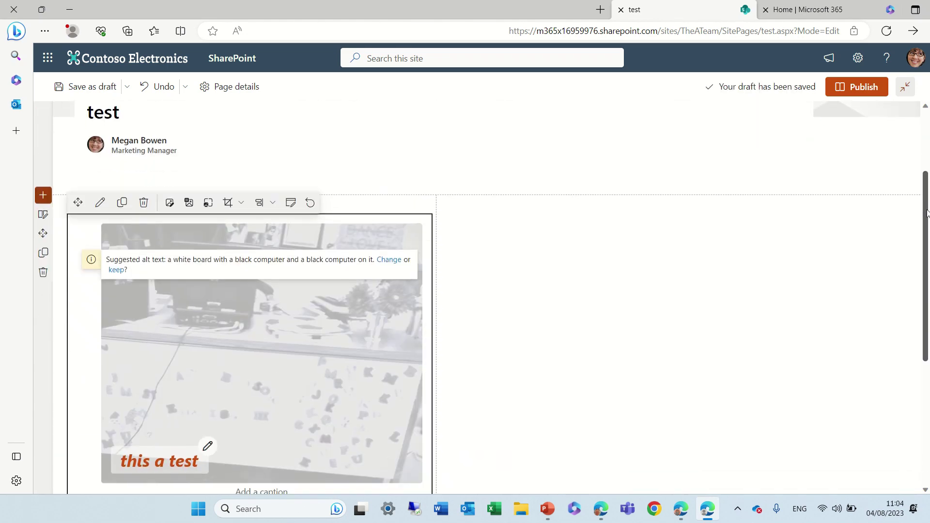
left_click(859, 91)
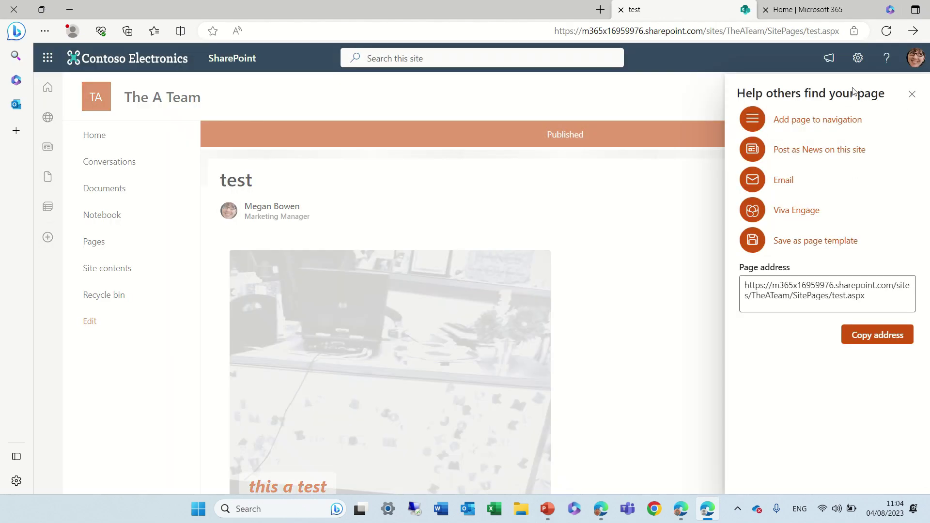
left_click(910, 100)
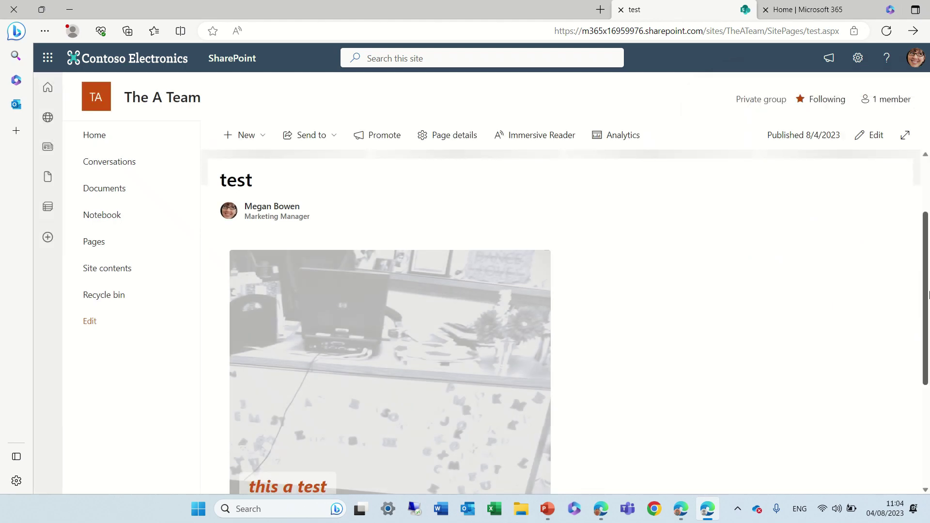
scroll(927, 273, "down", 3)
scroll(926, 278, "up", 3)
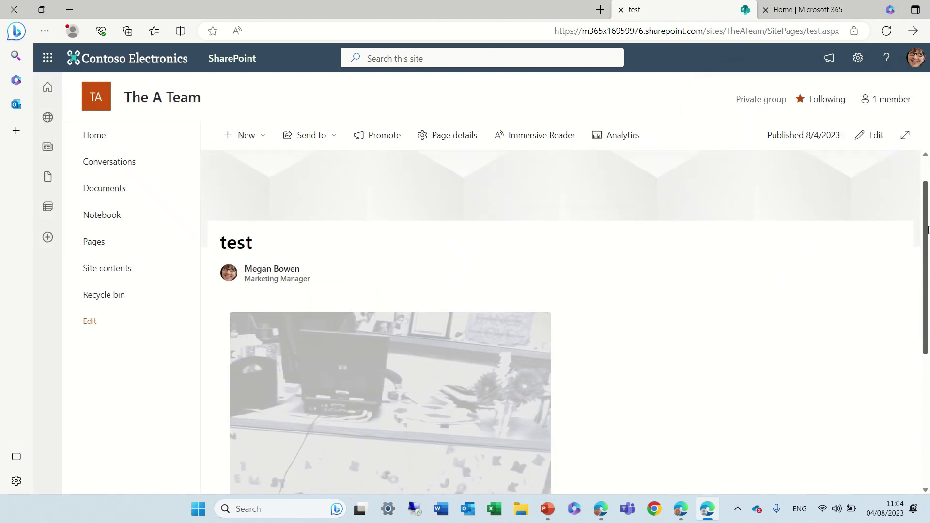
scroll(927, 285, "down", 1)
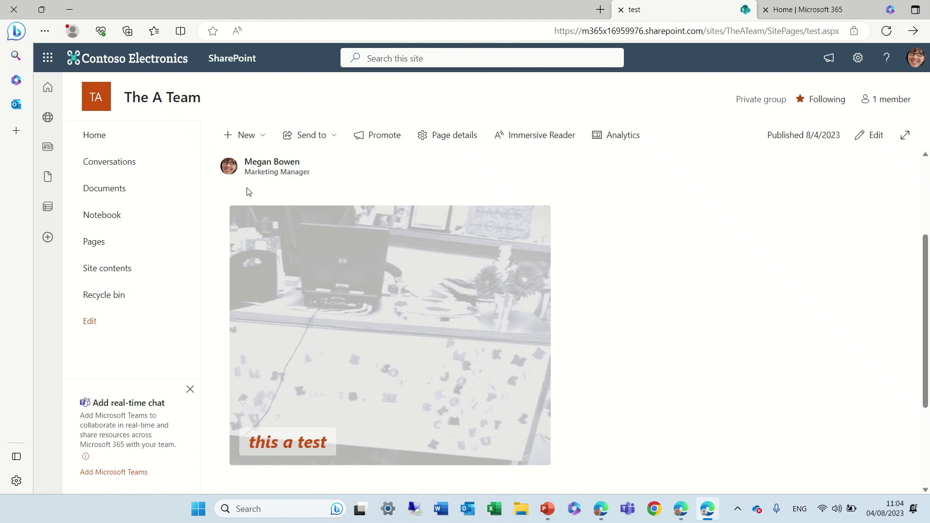
- Open color.jpg from the Documents library and crop it to 1085 x 607
left_click(90, 188)
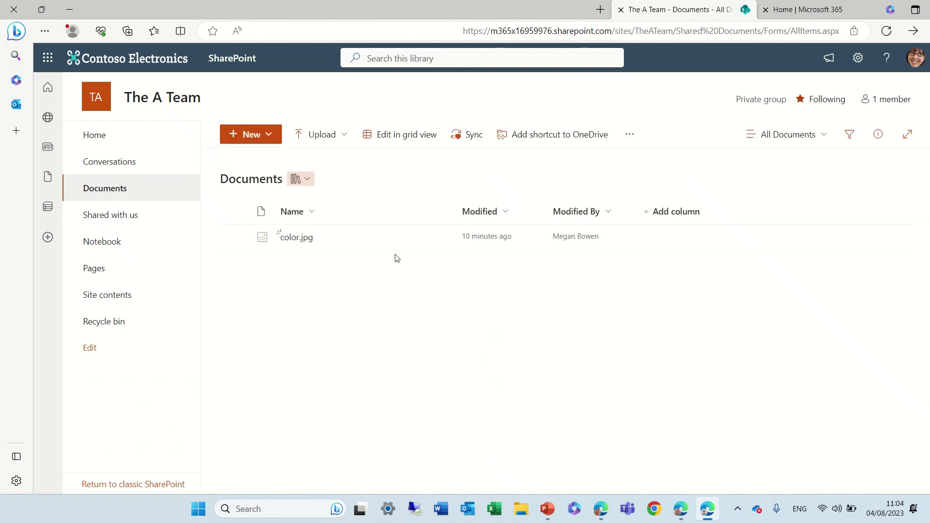
left_click(294, 243)
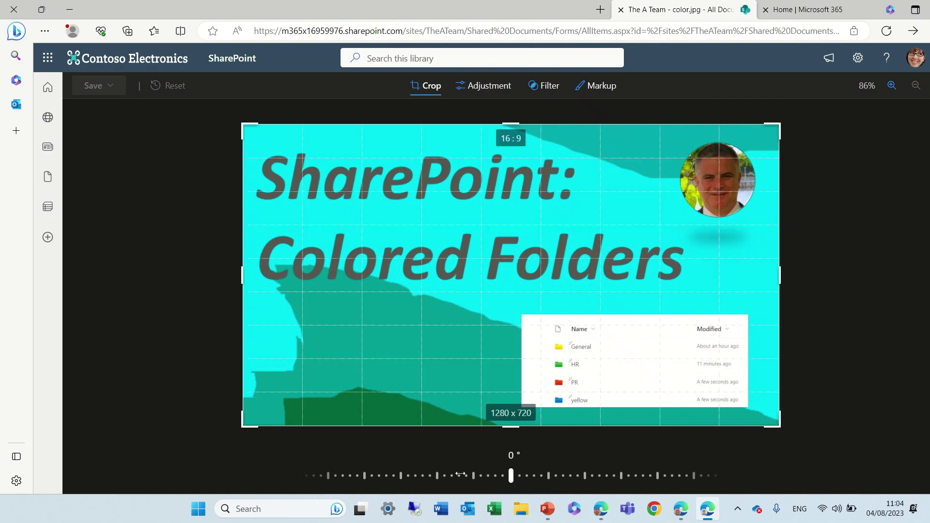
left_click_drag(460, 473, 528, 474)
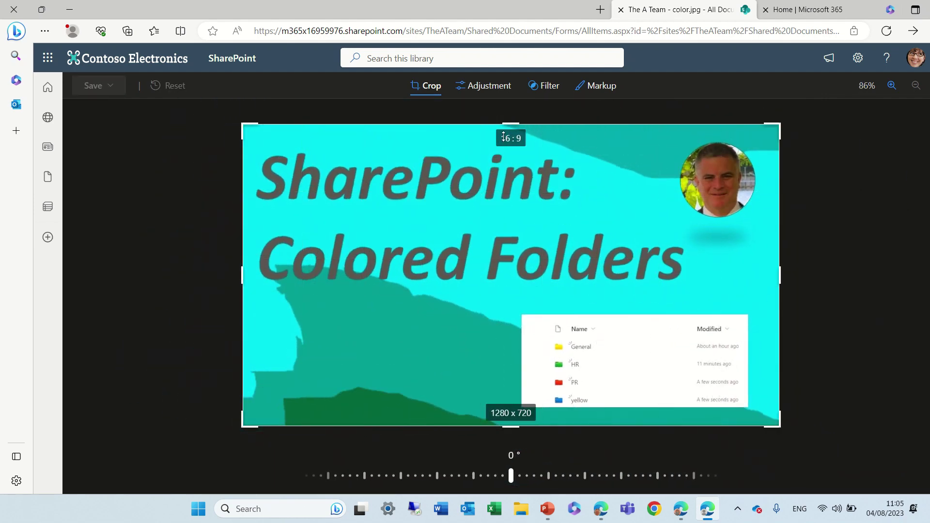
left_click_drag(253, 419, 324, 376)
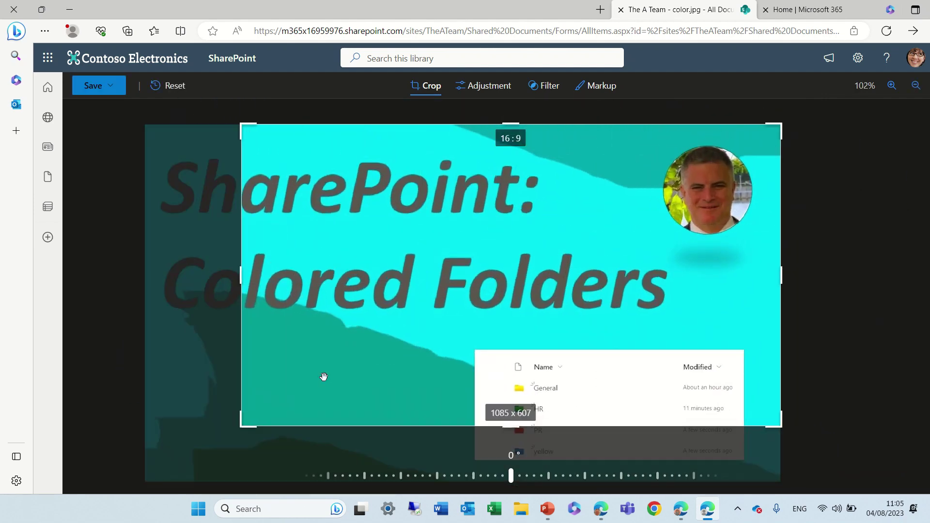
- Lower the brightness slightly and apply the B&W filter to the image
left_click(477, 85)
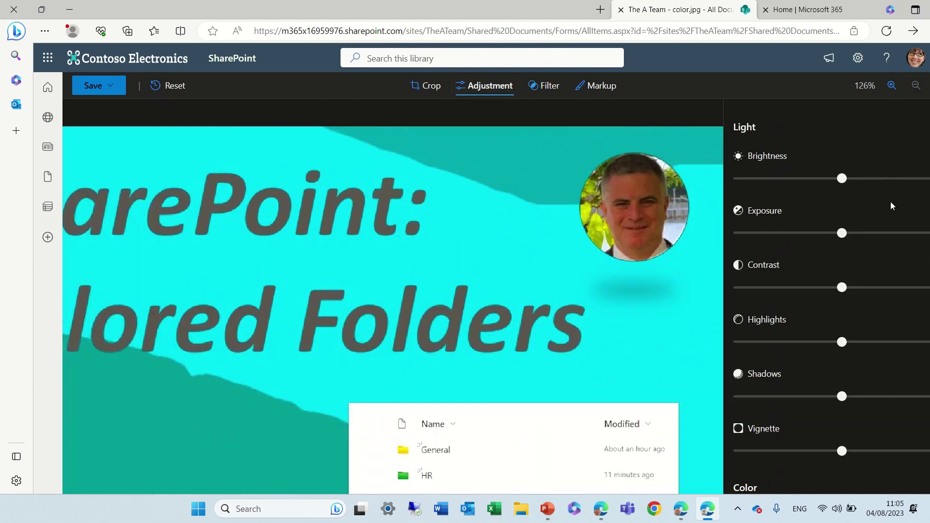
left_click_drag(845, 185, 823, 190)
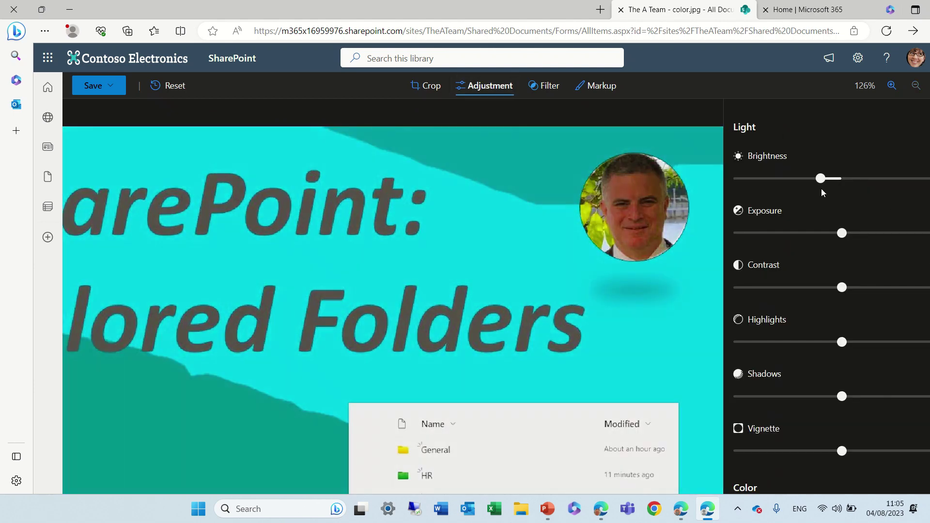
left_click(546, 86)
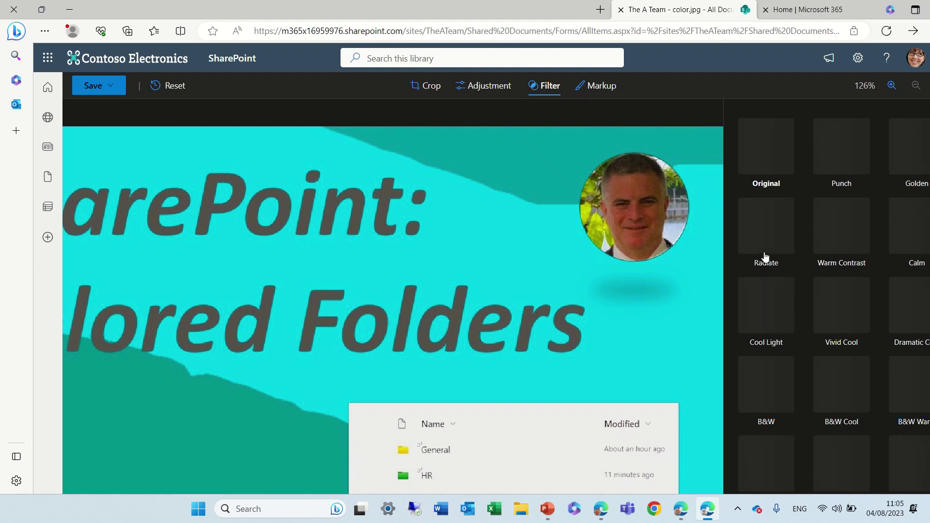
left_click(769, 459)
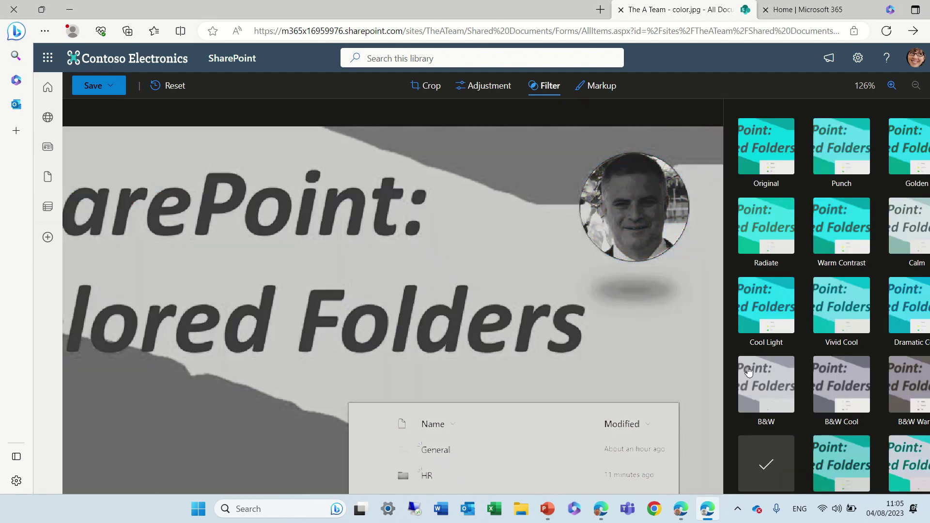
- Draw a blue pen stroke over "Folders" and save the image as a copy
left_click(600, 85)
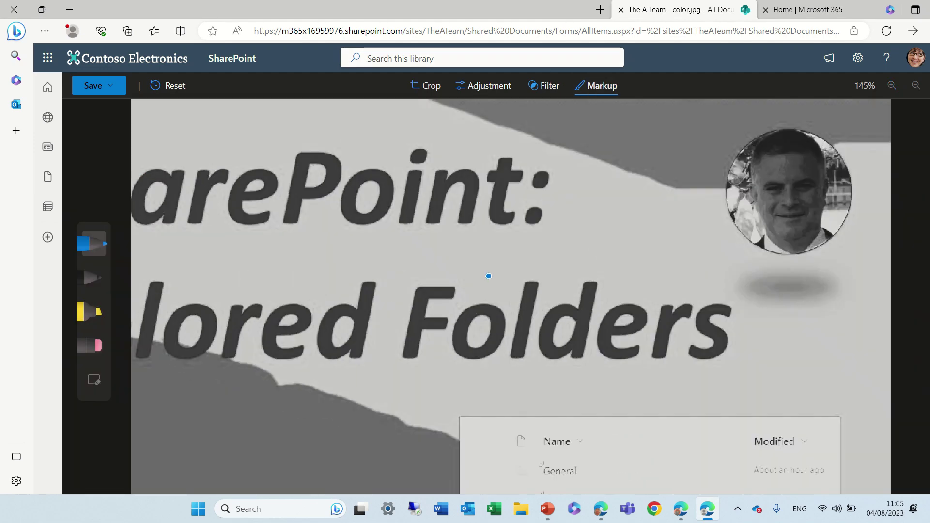
left_click_drag(488, 276, 547, 359)
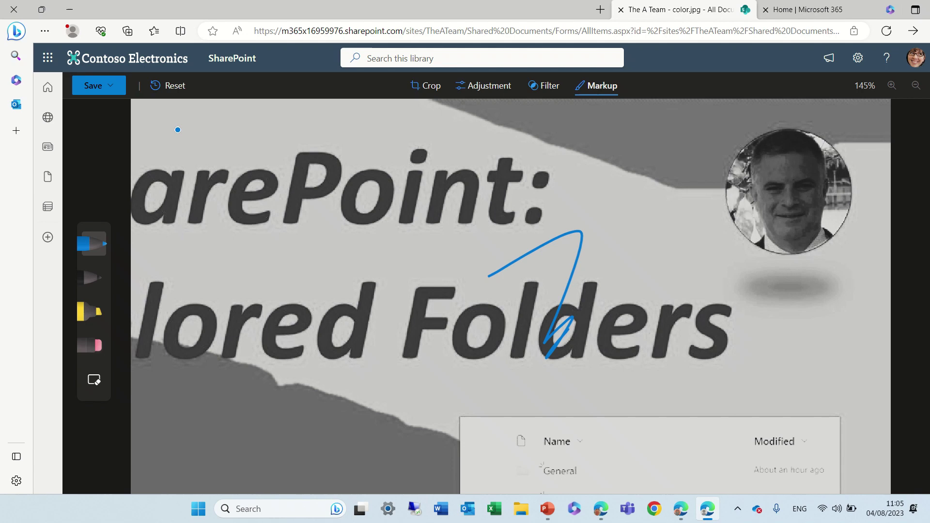
left_click(117, 91)
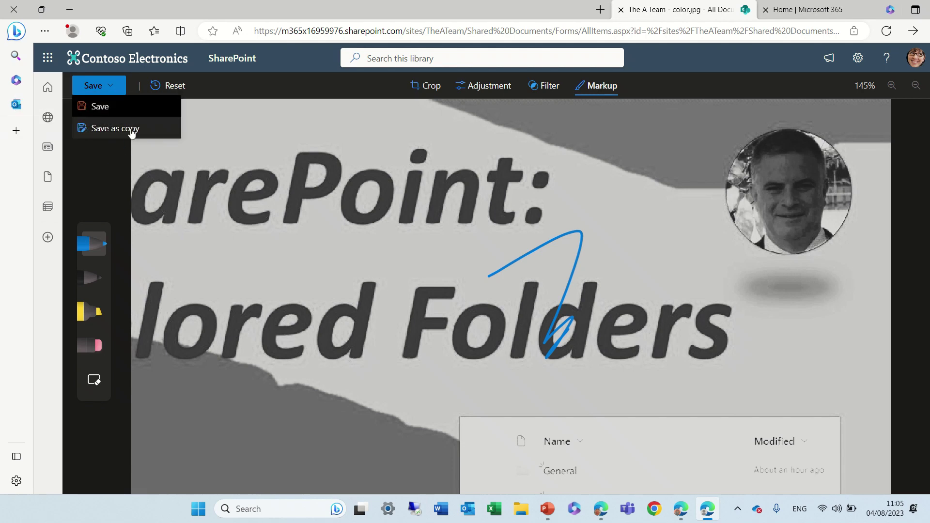
left_click(130, 129)
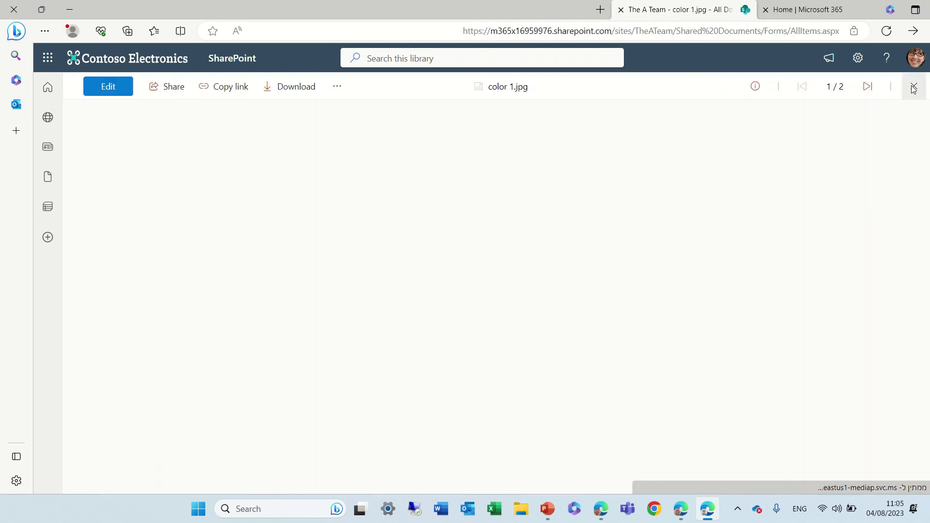
- Close the image viewer and switch the Documents library to the Tiles layout
left_click(913, 87)
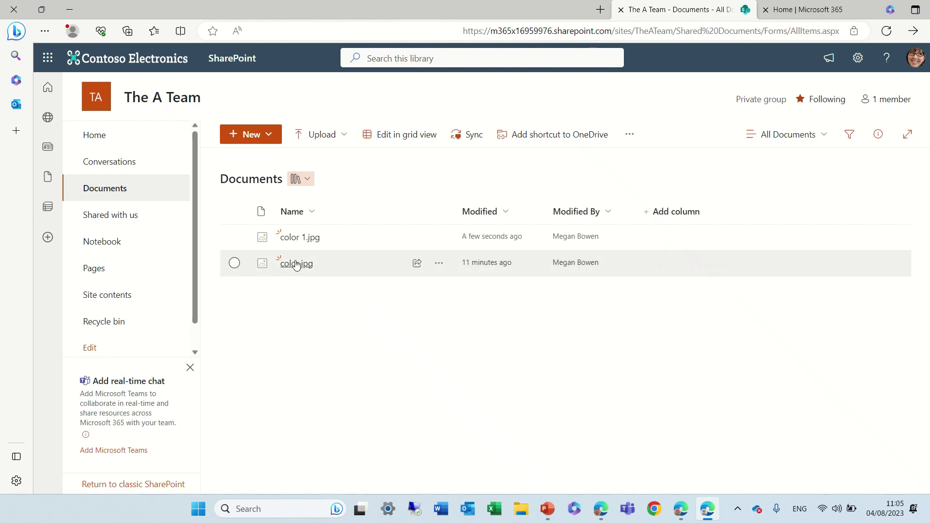
mouse_move(290, 264)
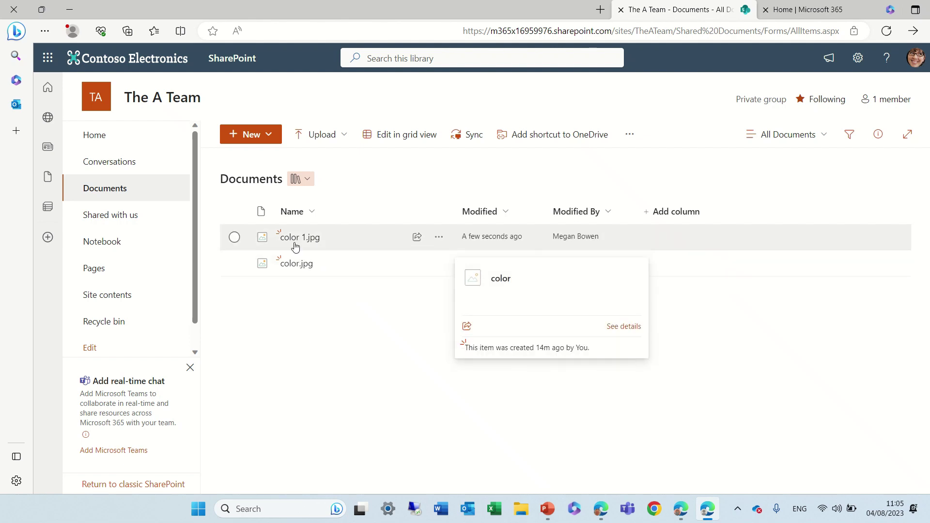
left_click(805, 141)
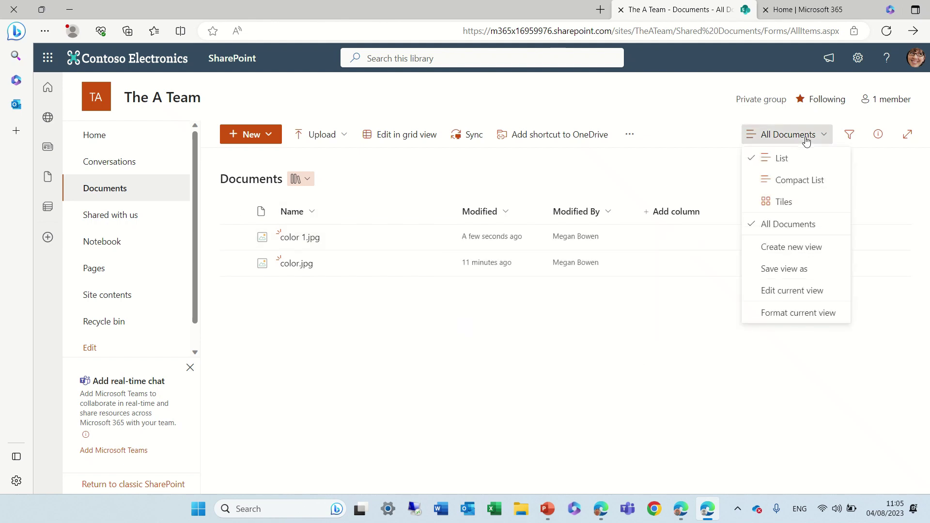
left_click(810, 199)
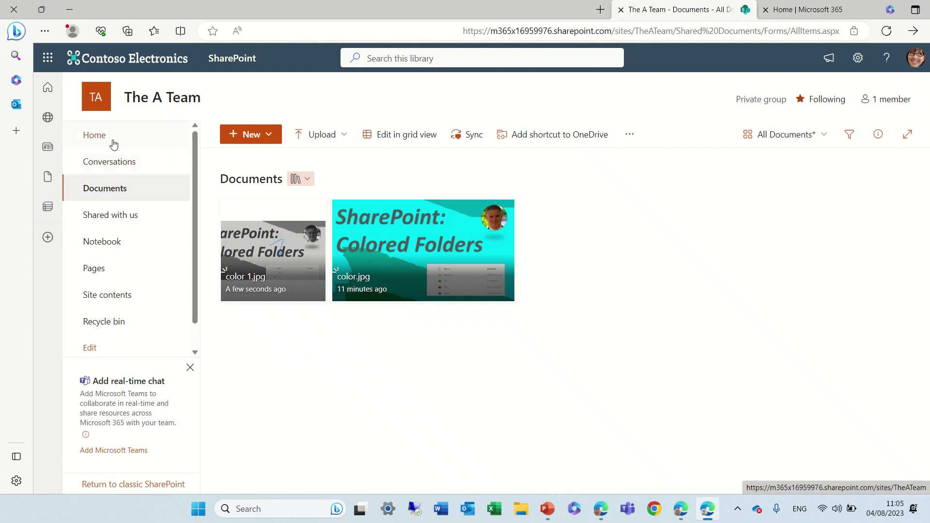
- Open test.aspx from the site's Pages and start editing it
left_click(111, 270)
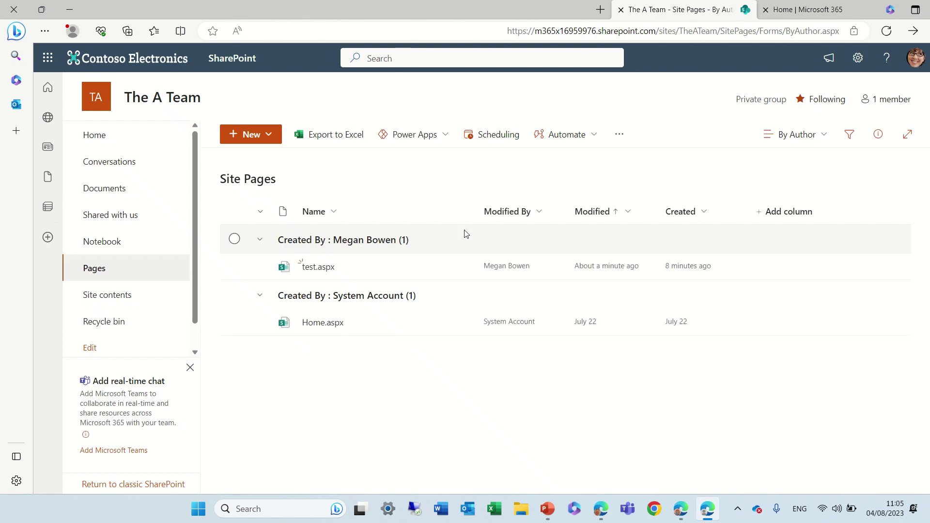
left_click(312, 268)
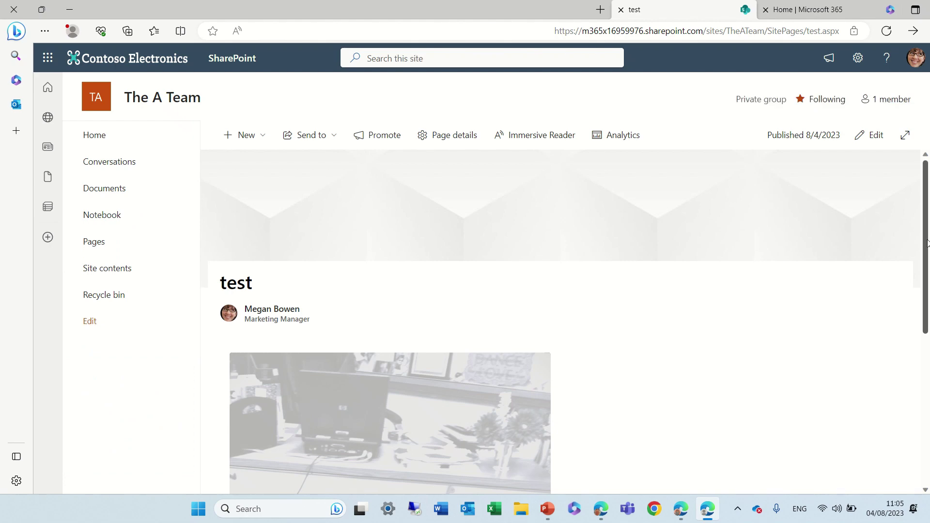
scroll(926, 242, "down", 3)
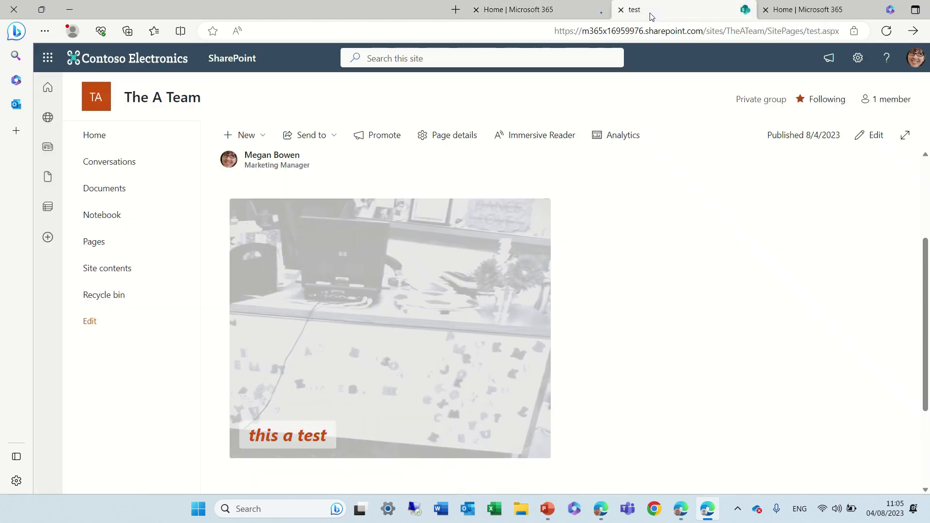
left_click(876, 136)
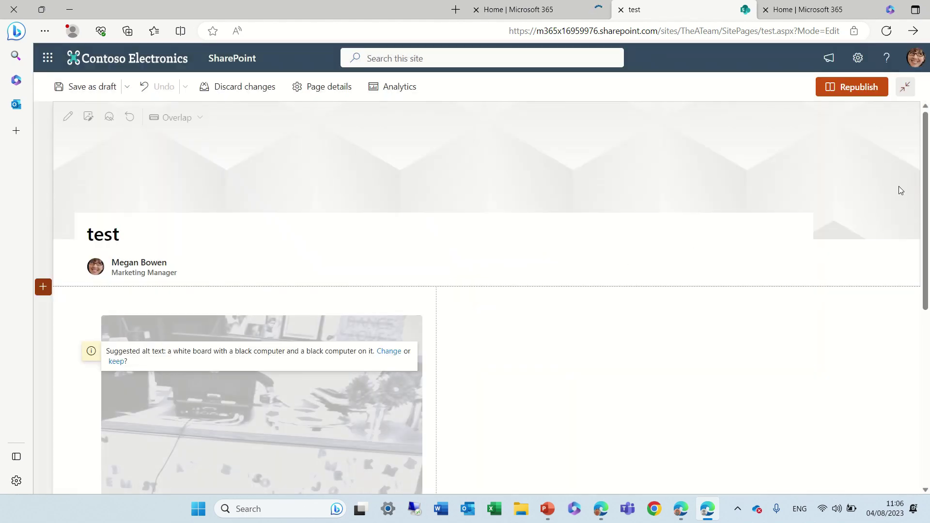
- Clear the Link field in the desk image's properties and republish the page
scroll(521, 272, "down", 3)
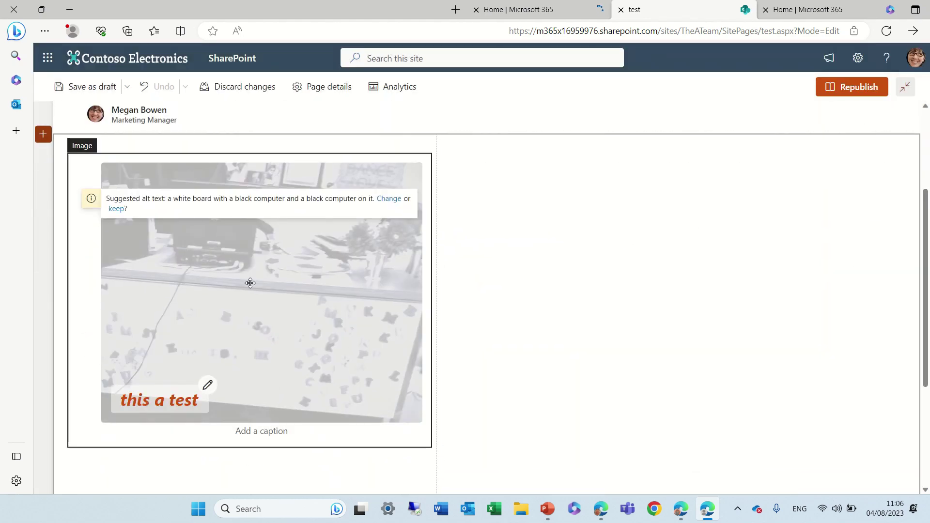
left_click(249, 283)
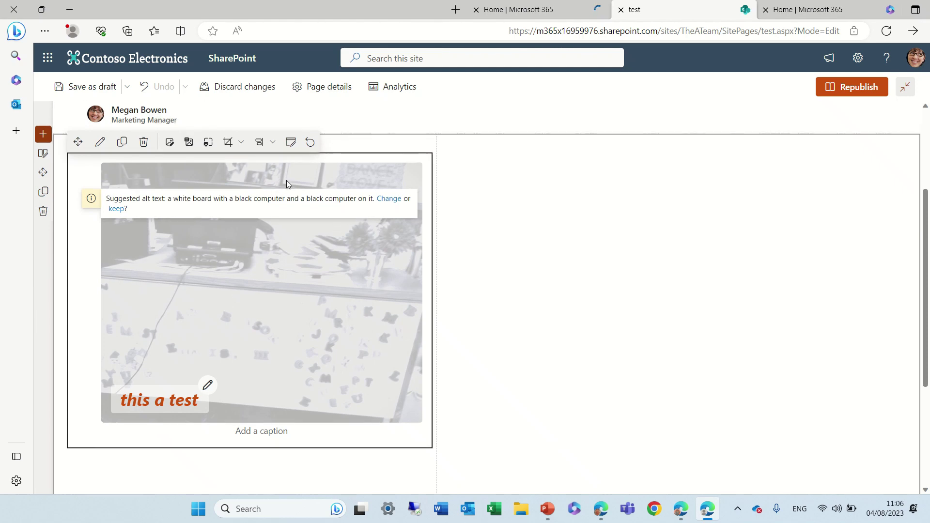
left_click(99, 142)
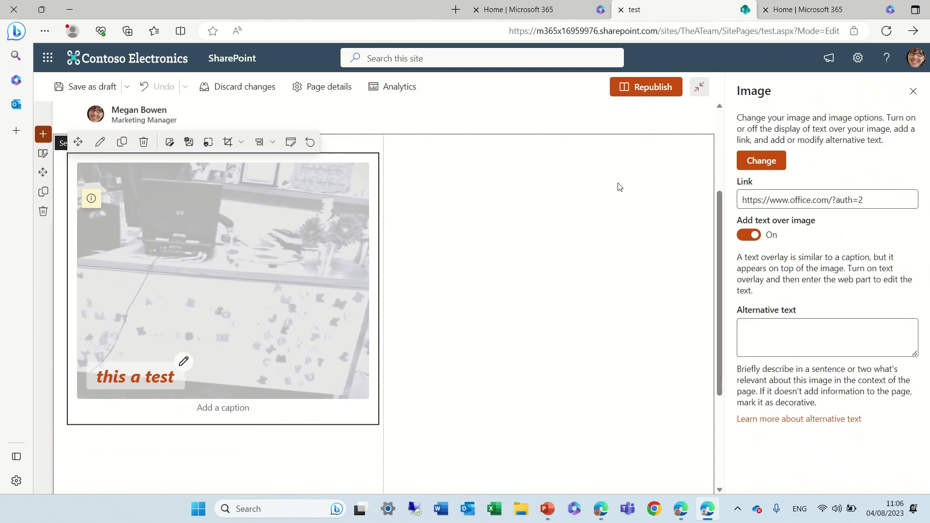
key("BackSpace")
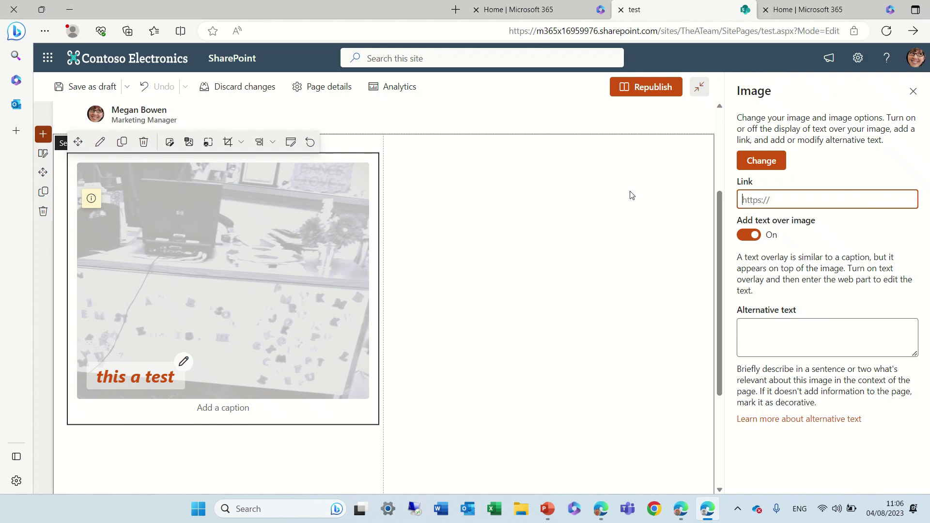
left_click(912, 92)
left_click(851, 88)
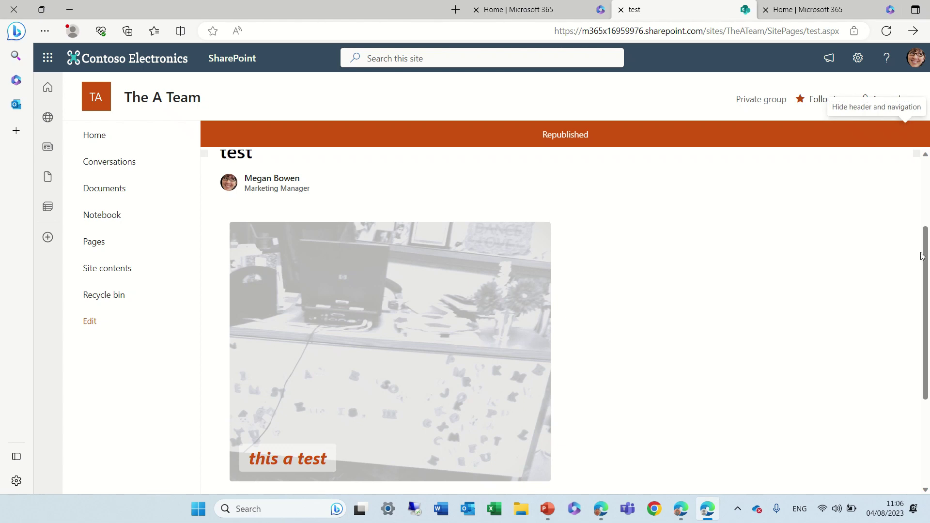
- Preview the black-and-white desk photo full-size on the republished test page, then close the preview
scroll(922, 256, "down", 2)
scroll(412, 419, "up", 4)
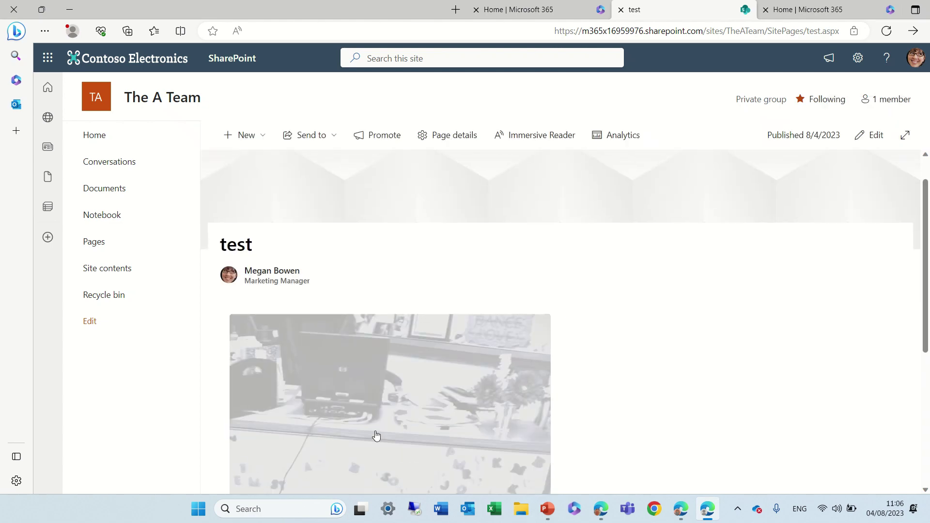
left_click(386, 431)
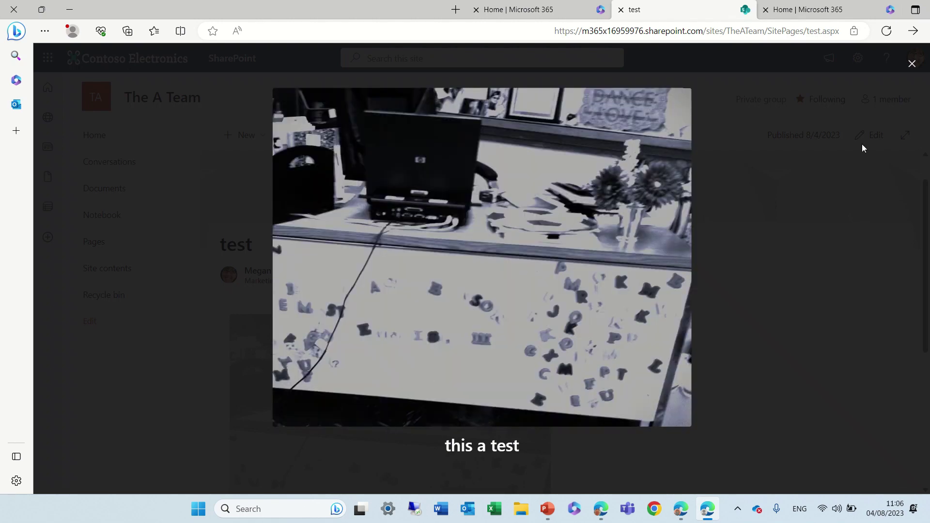
left_click(912, 65)
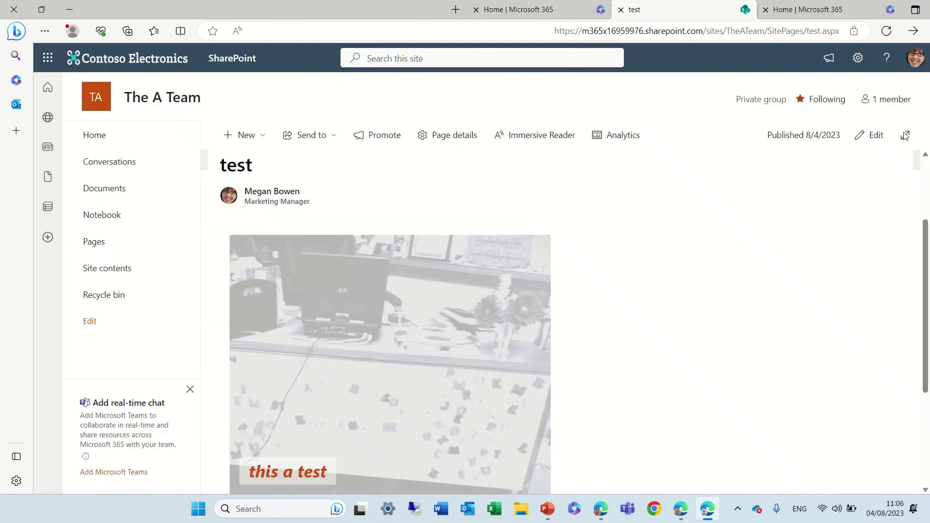
left_click_drag(925, 297, 699, 270)
left_click_drag(926, 245, 925, 164)
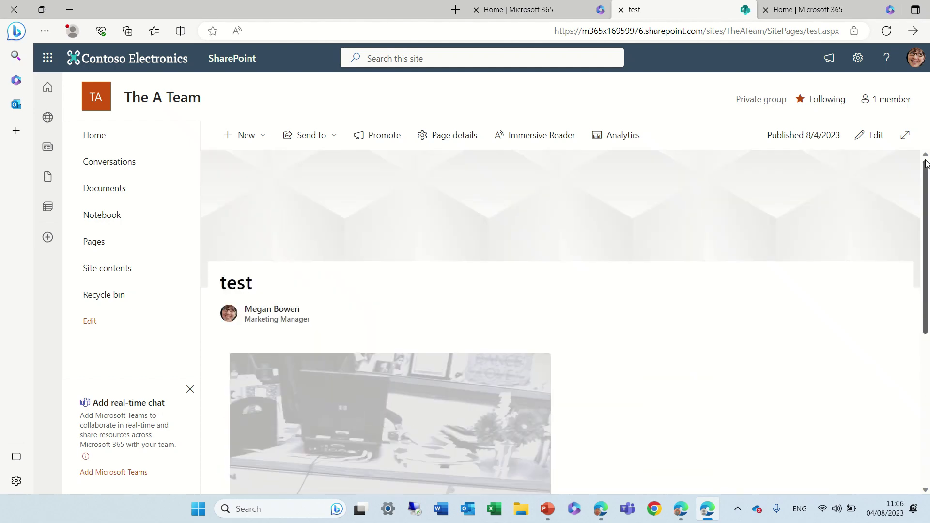